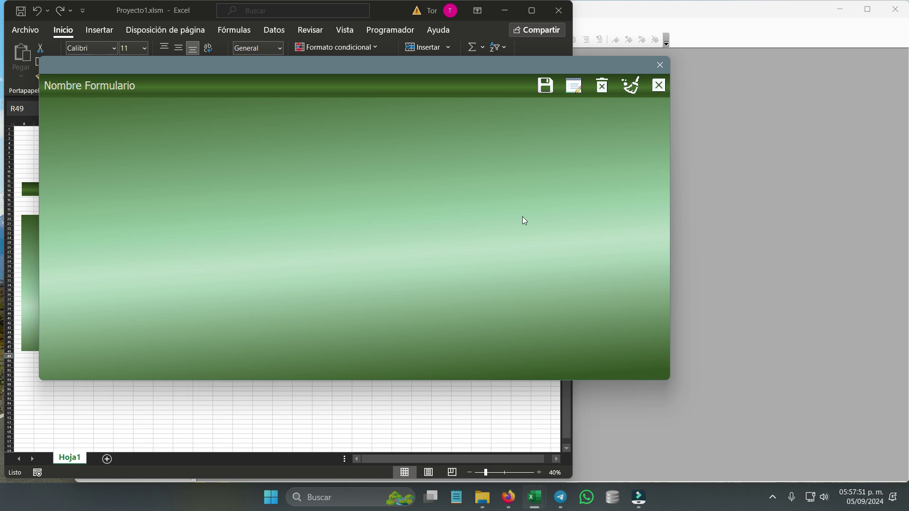
Reposition the running template form around the workbook
{"action": "left_click_drag", "start_coordinate": [388, 66], "coordinate": [386, 68]}
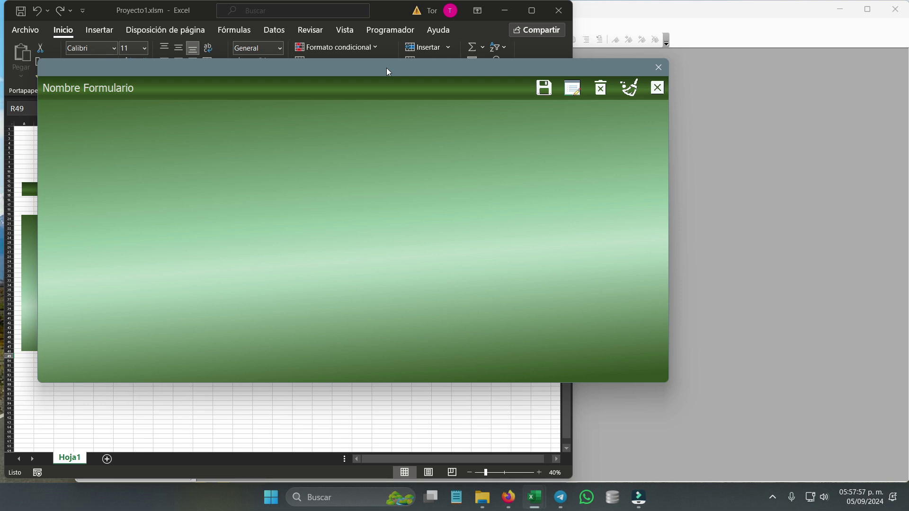
{"action": "left_click_drag", "start_coordinate": [387, 68], "coordinate": [384, 71]}
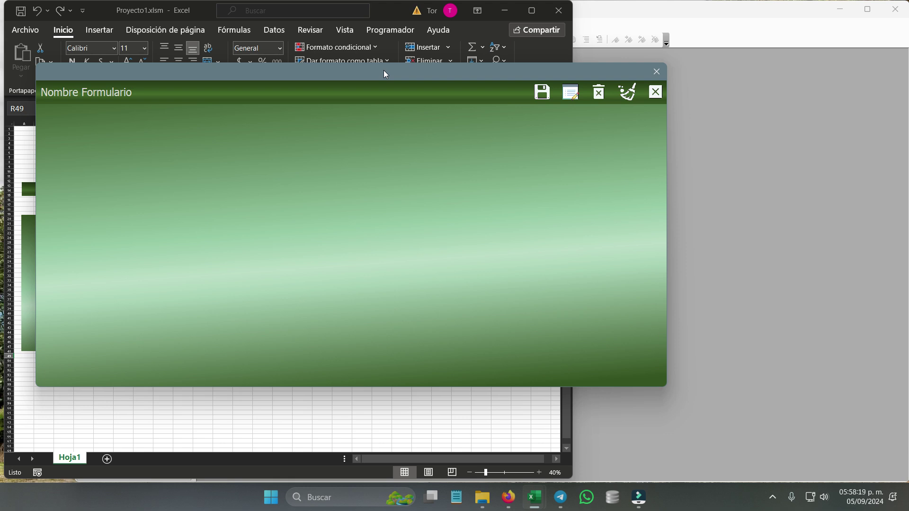
{"action": "left_click_drag", "start_coordinate": [384, 70], "coordinate": [414, 70]}
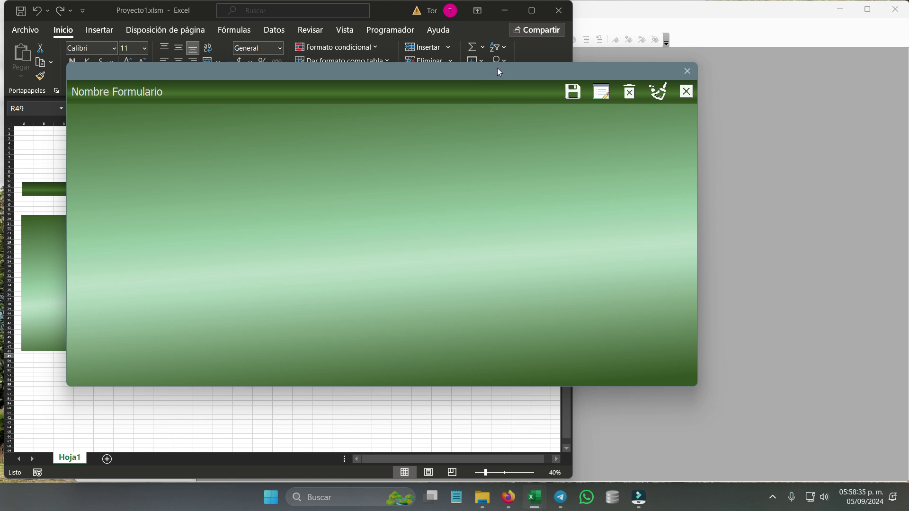
{"action": "left_click_drag", "start_coordinate": [498, 71], "coordinate": [487, 96]}
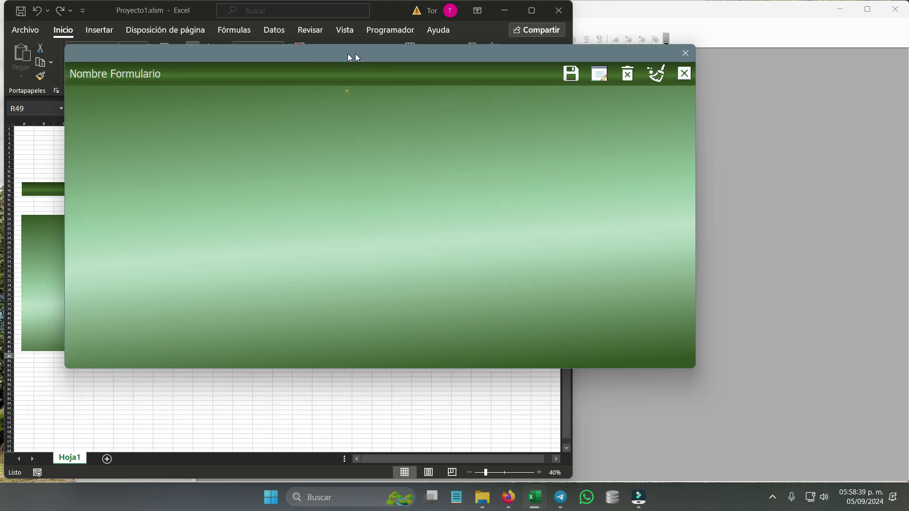
{"action": "left_click_drag", "start_coordinate": [348, 91], "coordinate": [342, 66]}
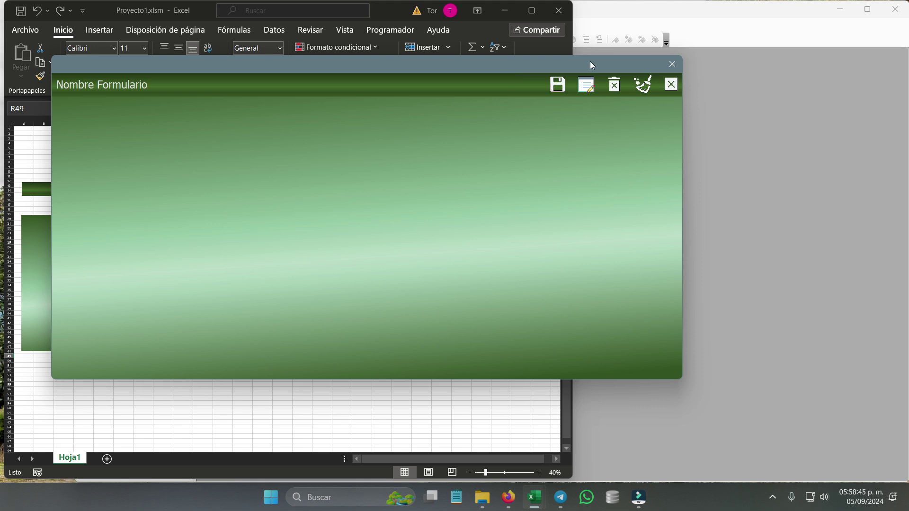
Try closing the form with its X icon and answer No in the Aviso confirmation
{"action": "left_click", "coordinate": [671, 64]}
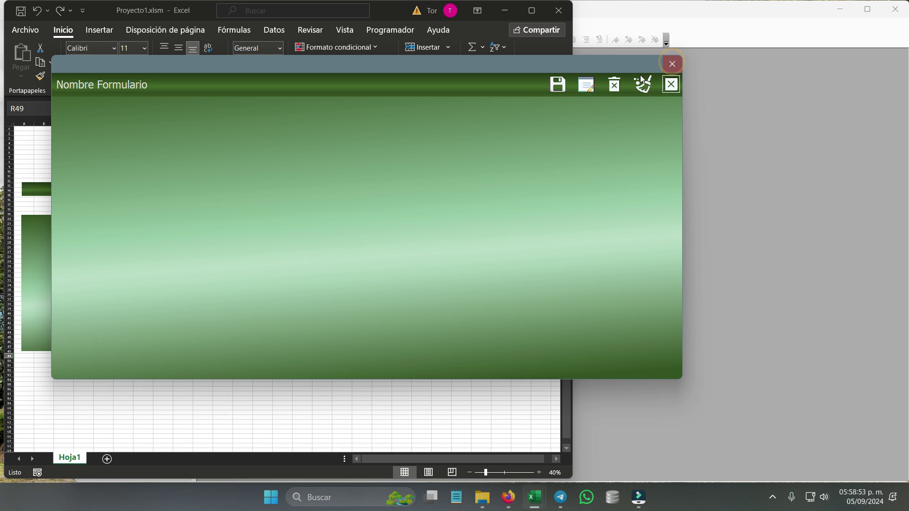
{"action": "left_click", "coordinate": [291, 93]}
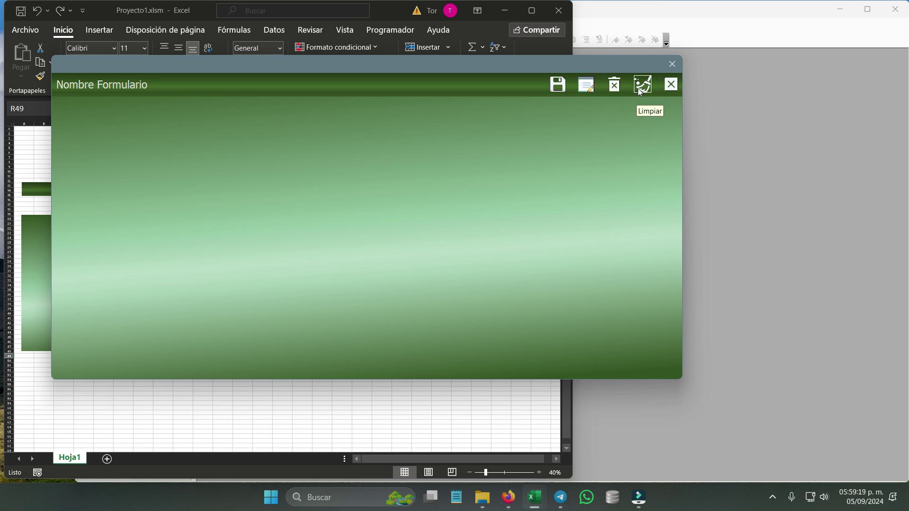
{"action": "left_click", "coordinate": [670, 88]}
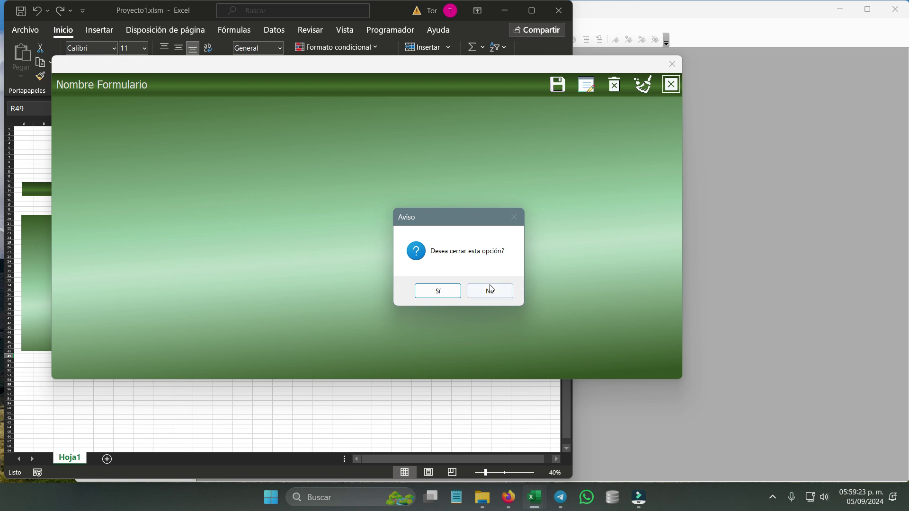
{"action": "left_click", "coordinate": [488, 292]}
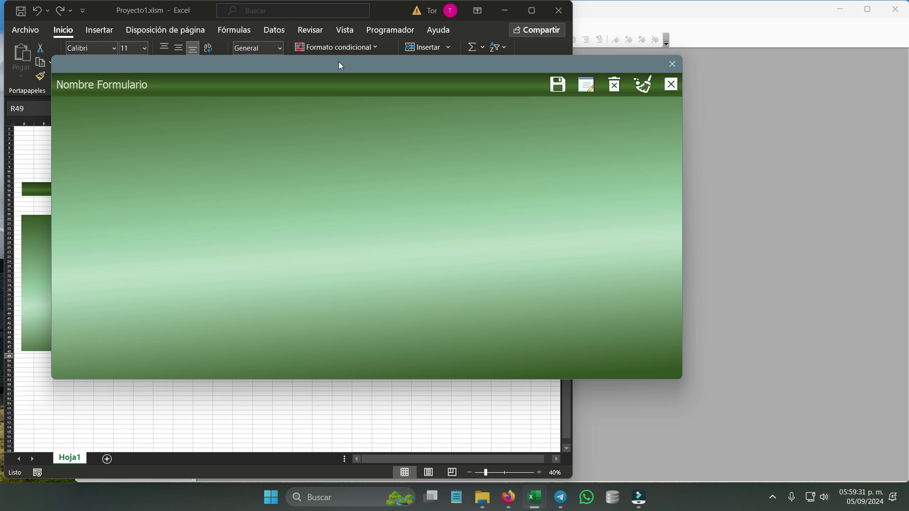
Test the Guardar button, move the form, and request closing it again
{"action": "left_click_drag", "start_coordinate": [339, 62], "coordinate": [340, 56]}
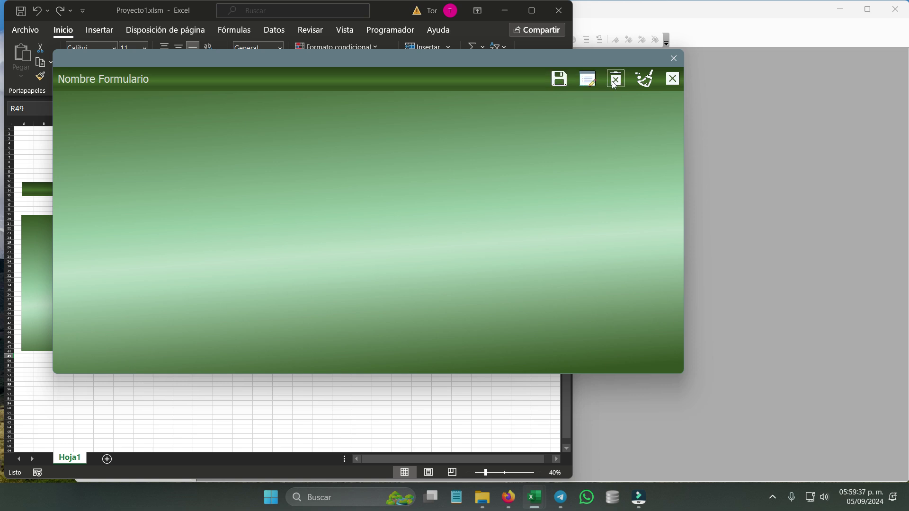
{"action": "left_click", "coordinate": [554, 80]}
{"action": "left_click_drag", "start_coordinate": [478, 64], "coordinate": [498, 103]}
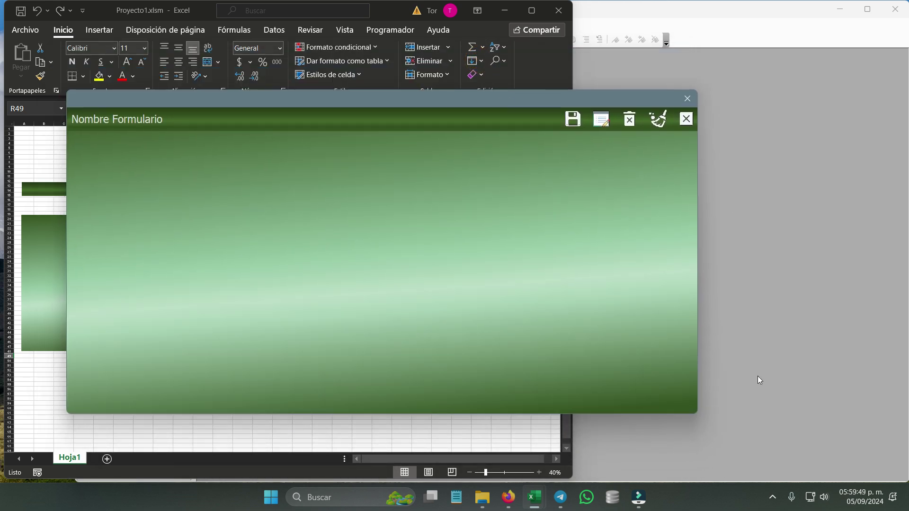
{"action": "mouse_move", "coordinate": [383, 103]}
{"action": "left_mouse_down"}
{"action": "mouse_move", "coordinate": [386, 65]}
{"action": "mouse_move", "coordinate": [352, 72]}
{"action": "left_mouse_up"}
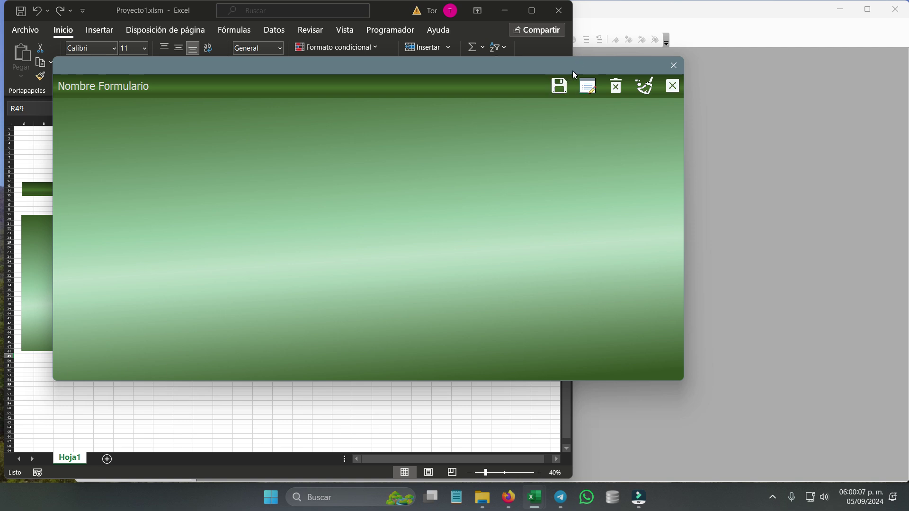
{"action": "left_click", "coordinate": [672, 86]}
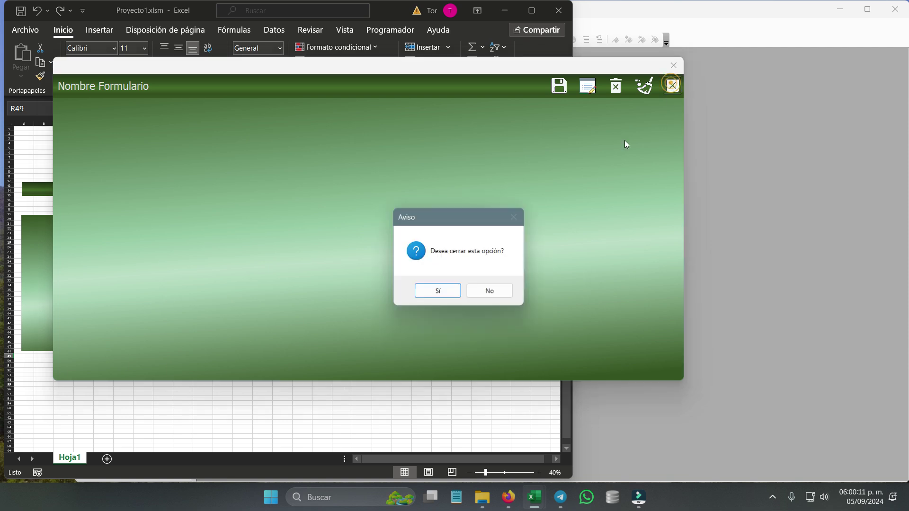
Close the test run with Sí and check the FrameMenuSup header frame's name in Properties
{"action": "left_click", "coordinate": [449, 292]}
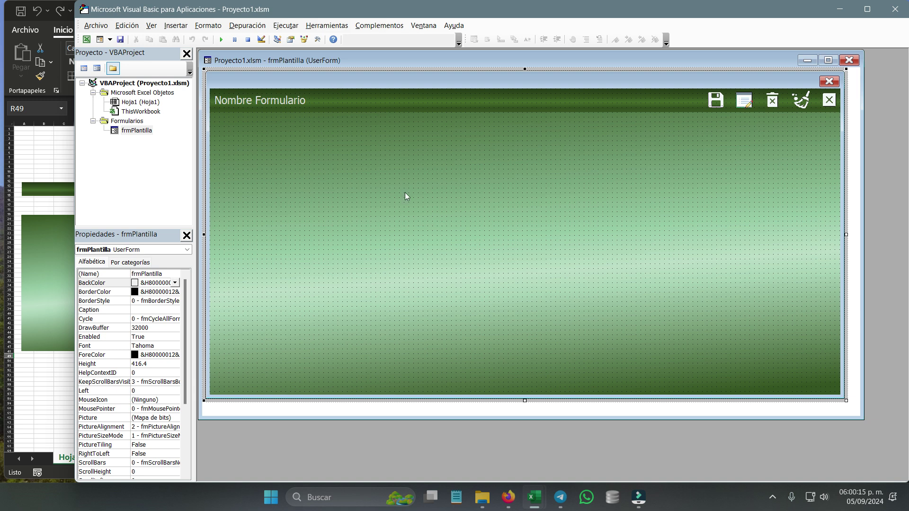
{"action": "left_click", "coordinate": [456, 107]}
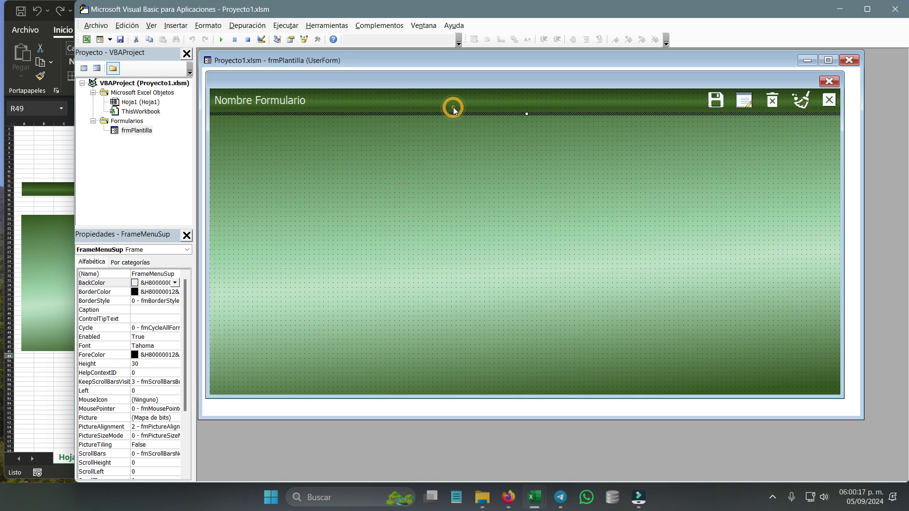
{"action": "left_click", "coordinate": [423, 114]}
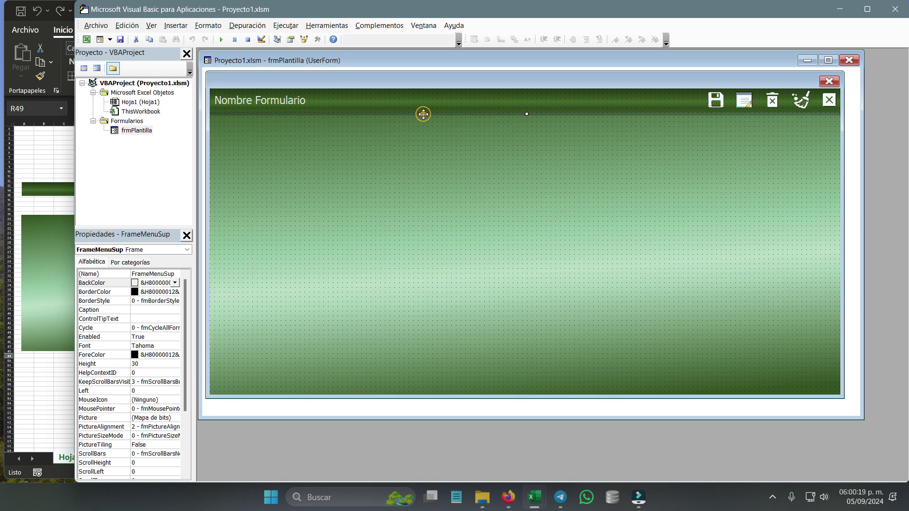
{"action": "left_click", "coordinate": [167, 275]}
{"action": "left_click", "coordinate": [166, 274]}
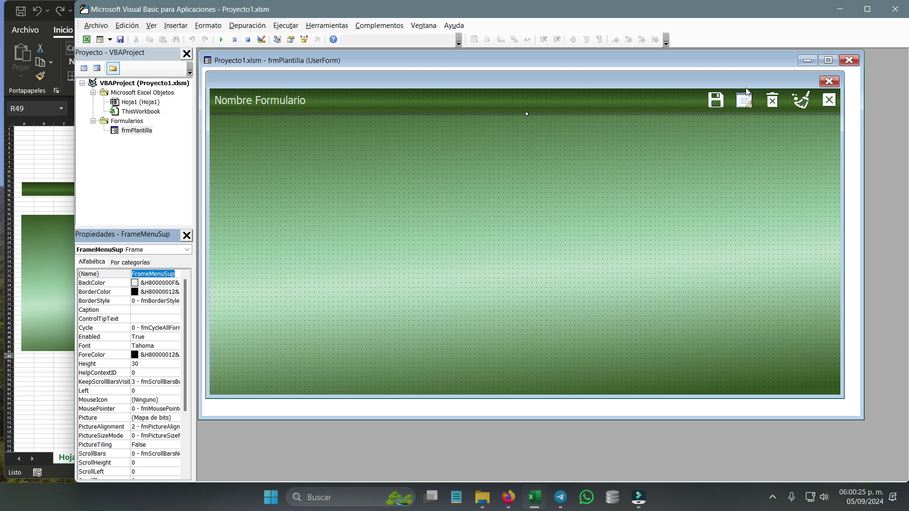
Check the five icon labels' names, ending with LblCerrar, then go back to Excel's green header bar
{"action": "left_click", "coordinate": [713, 105]}
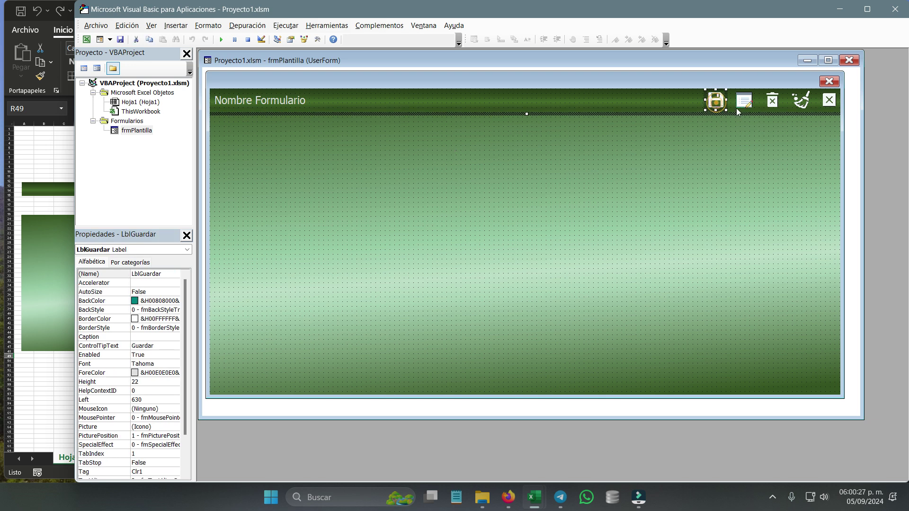
{"action": "left_click", "coordinate": [742, 105]}
{"action": "left_click", "coordinate": [773, 101]}
{"action": "left_click", "coordinate": [801, 101]}
{"action": "left_click", "coordinate": [829, 99]}
{"action": "left_click", "coordinate": [750, 169]}
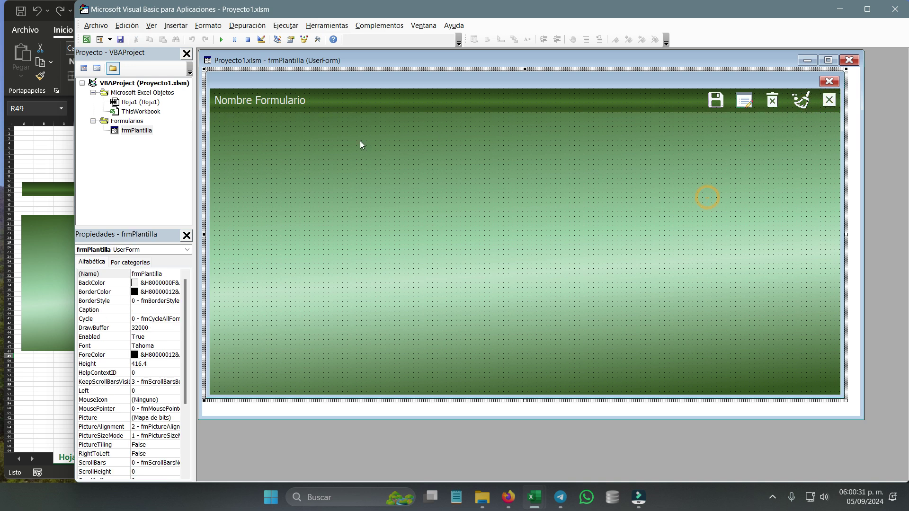
{"action": "left_click", "coordinate": [51, 377]}
{"action": "left_click", "coordinate": [107, 192]}
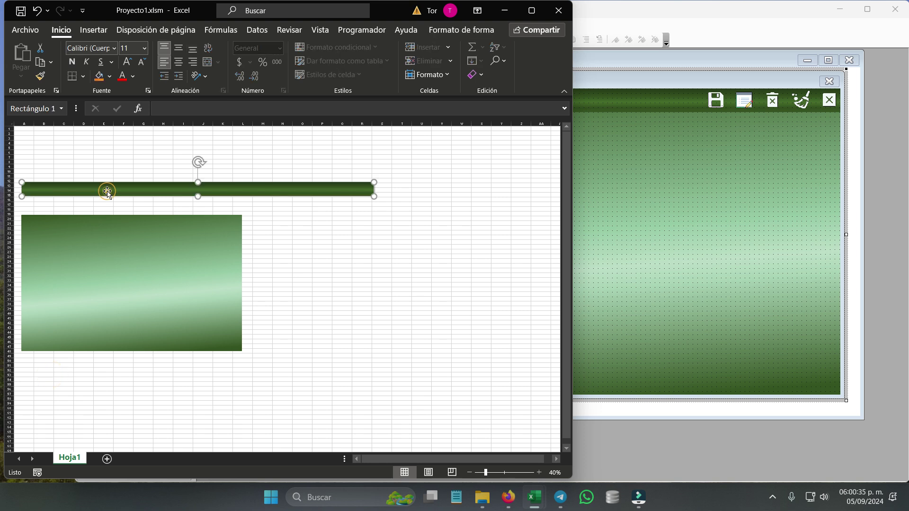
Review the large rectangle's gradient fill stops in the shape format settings without changing colours
{"action": "left_click", "coordinate": [113, 258]}
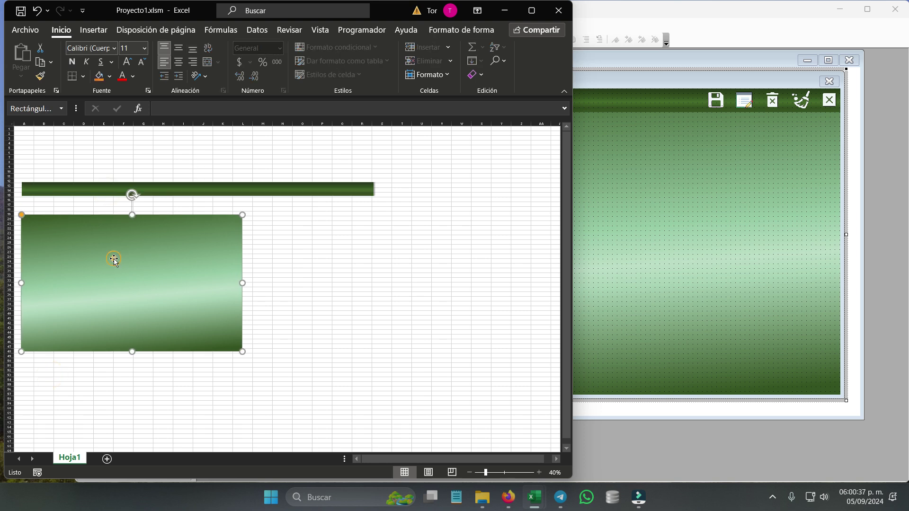
{"action": "right_click", "coordinate": [114, 259]}
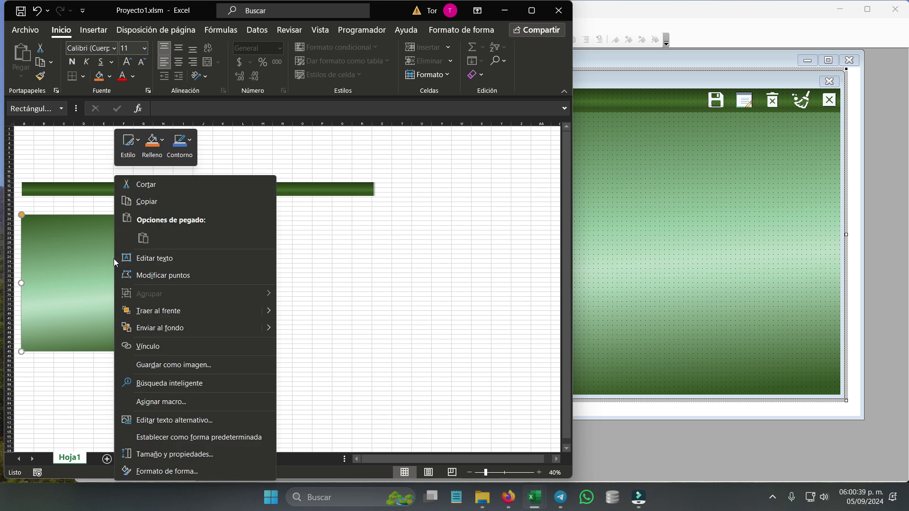
{"action": "key", "text": "Escape"}
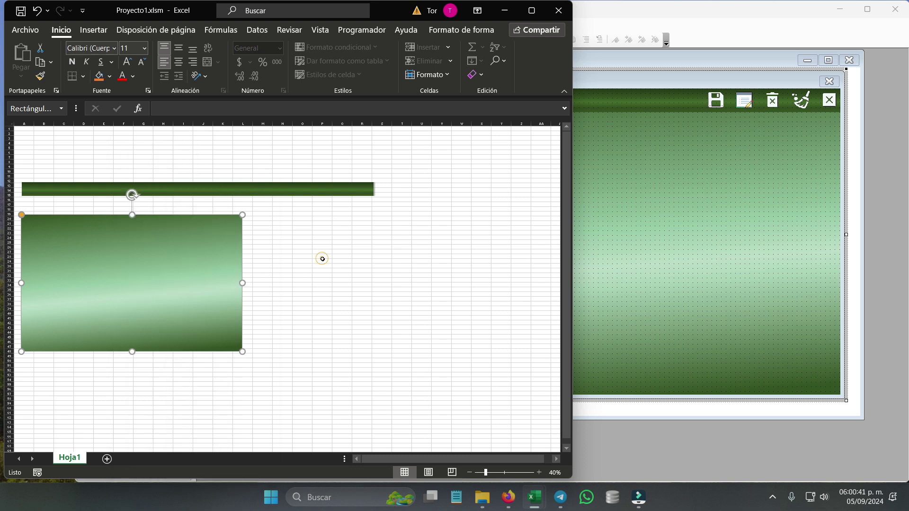
{"action": "right_click", "coordinate": [176, 267]}
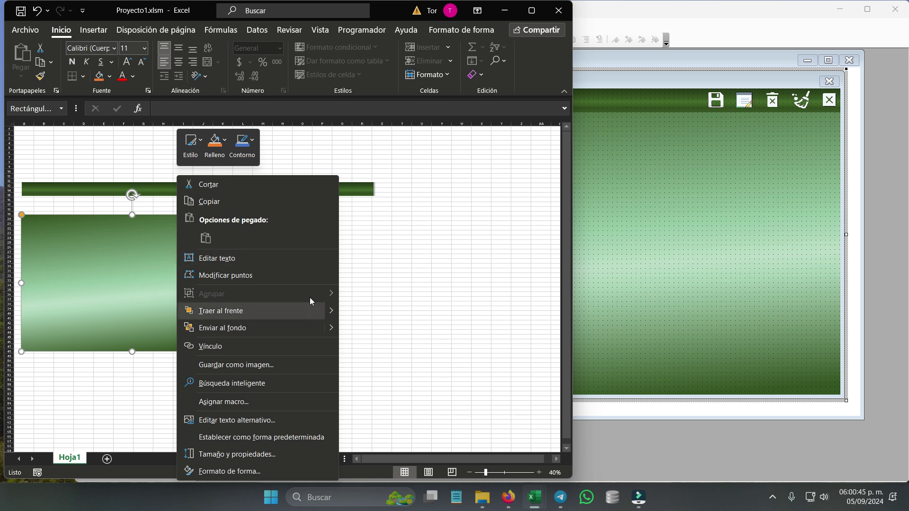
{"action": "left_click", "coordinate": [217, 471]}
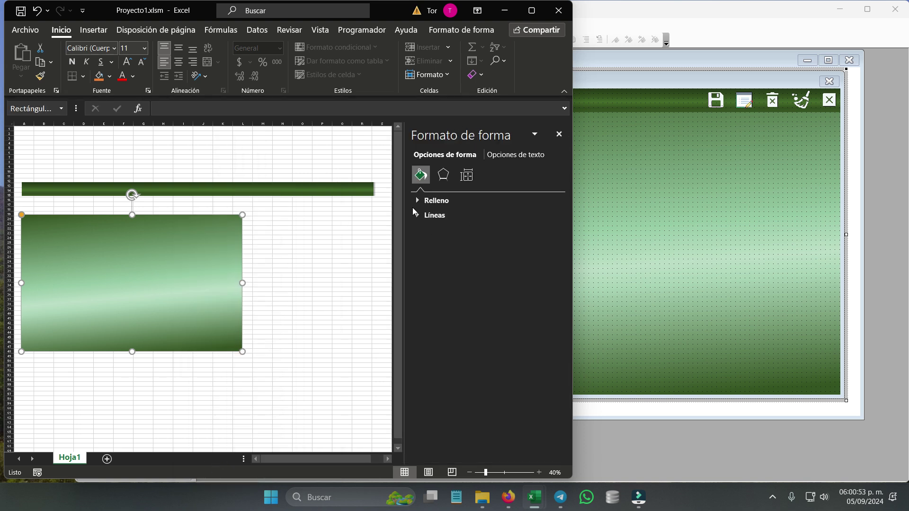
{"action": "left_click", "coordinate": [420, 201]}
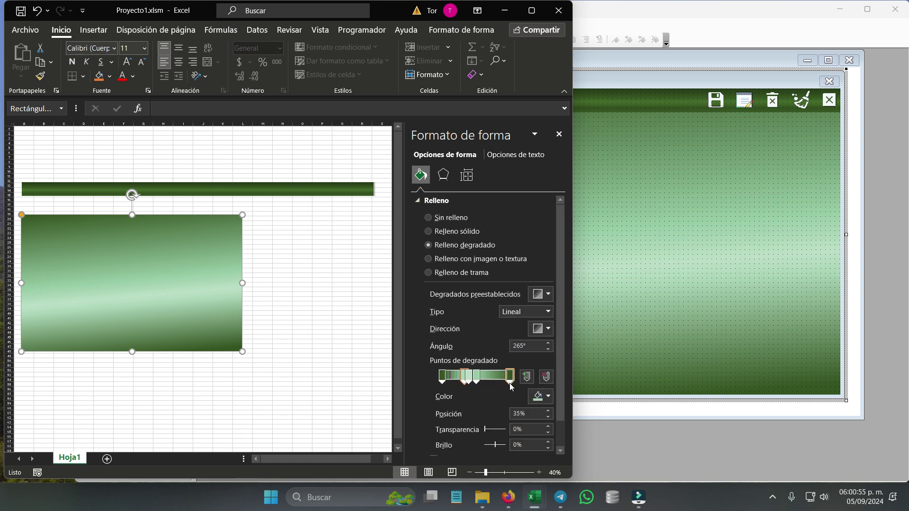
{"action": "left_click", "coordinate": [442, 376]}
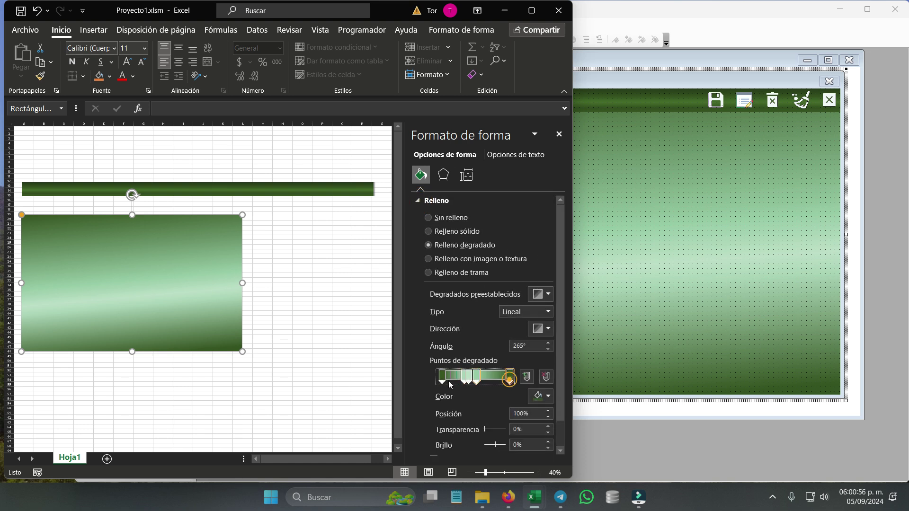
{"action": "left_click", "coordinate": [509, 376]}
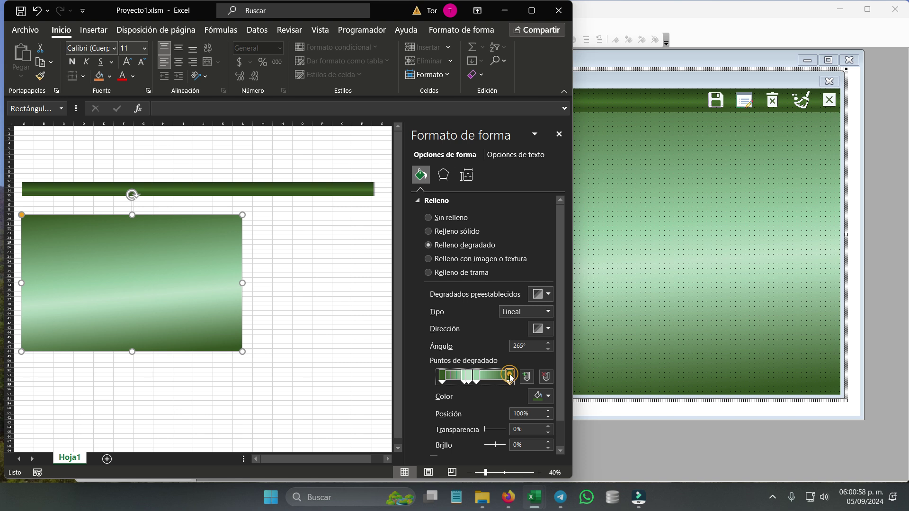
{"action": "left_click", "coordinate": [548, 398]}
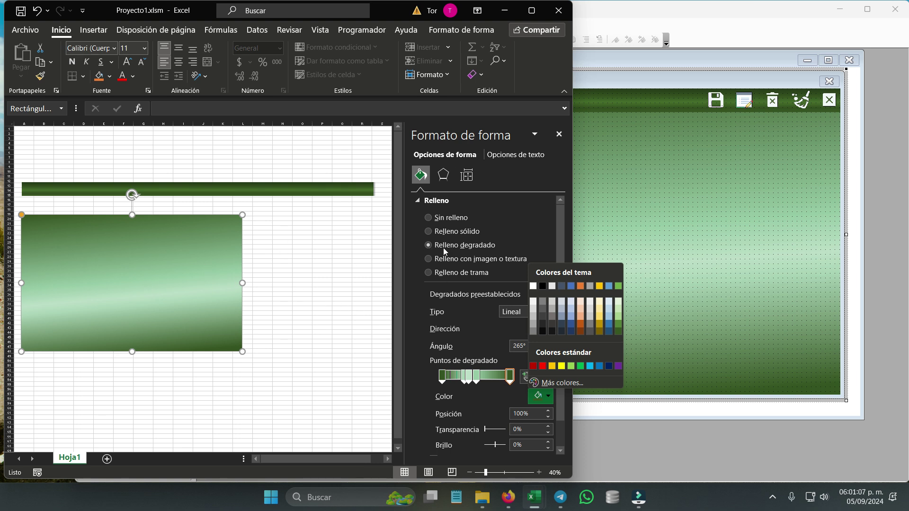
{"action": "left_click", "coordinate": [444, 248]}
{"action": "left_click", "coordinate": [443, 229]}
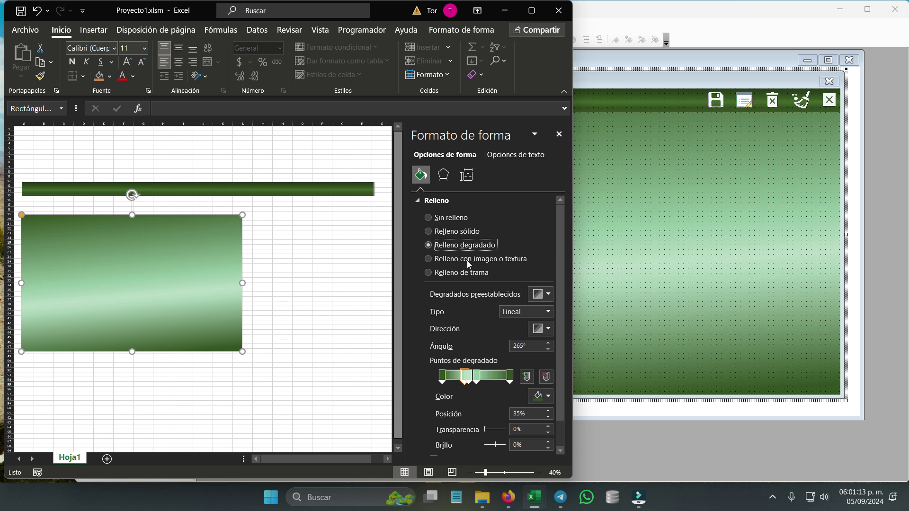
{"action": "left_click", "coordinate": [570, 277]}
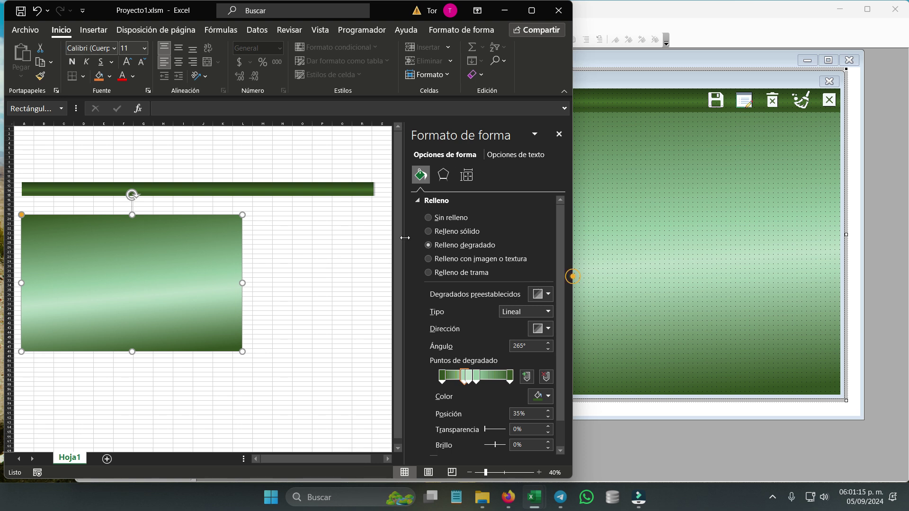
Copy the large green gradient rectangle with Copiar and go back to frmPlantilla
{"action": "left_click", "coordinate": [297, 192]}
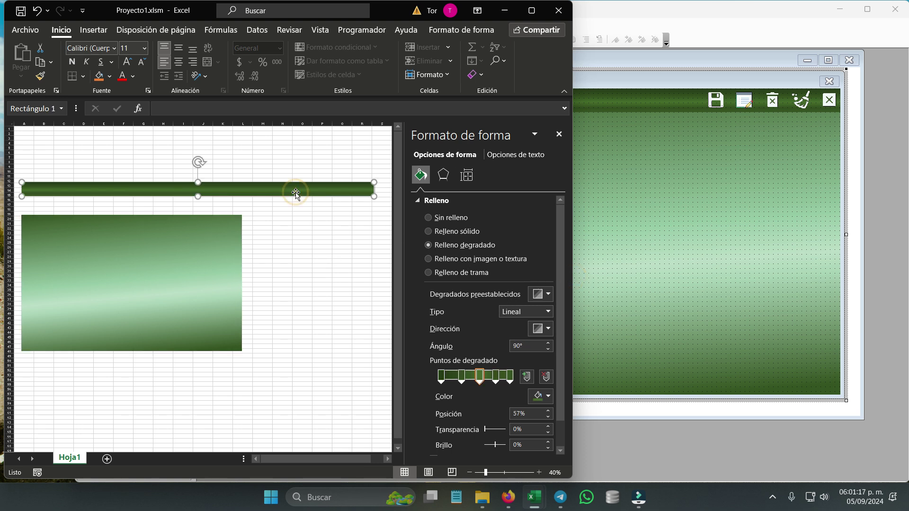
{"action": "left_click", "coordinate": [609, 110]}
{"action": "left_click", "coordinate": [605, 101]}
{"action": "left_click", "coordinate": [60, 263]}
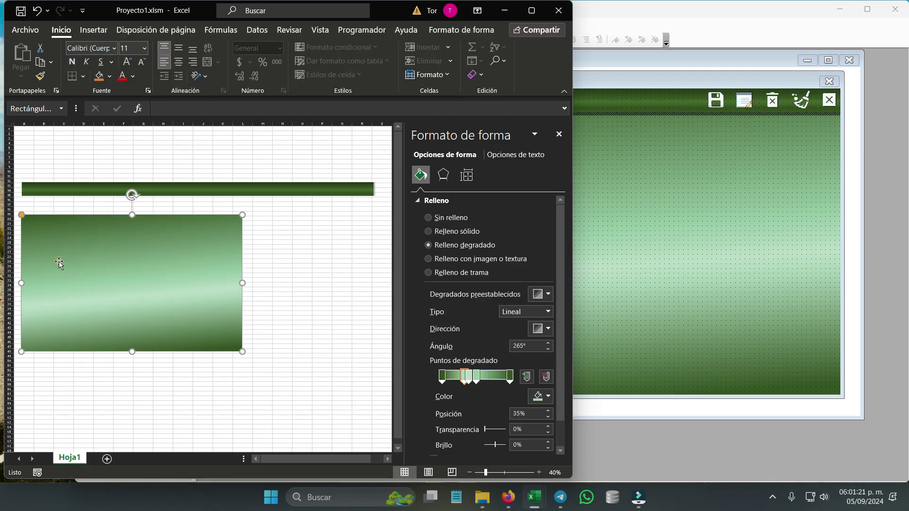
{"action": "right_click", "coordinate": [160, 285]}
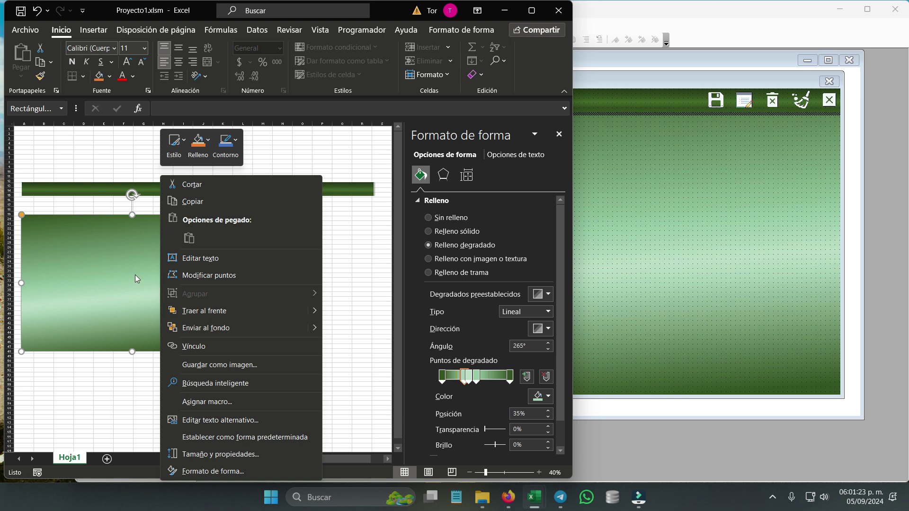
{"action": "left_click", "coordinate": [130, 272]}
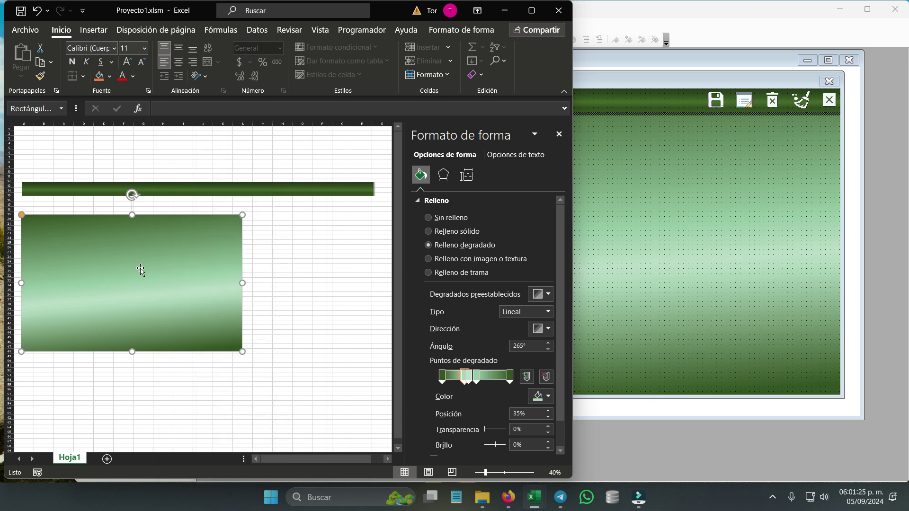
{"action": "right_click", "coordinate": [140, 270]}
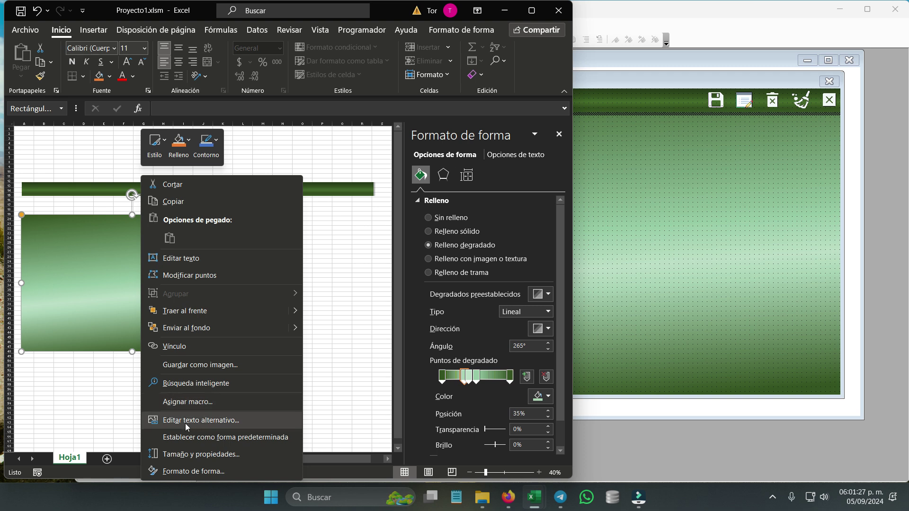
{"action": "left_click", "coordinate": [182, 205]}
{"action": "left_click", "coordinate": [649, 309]}
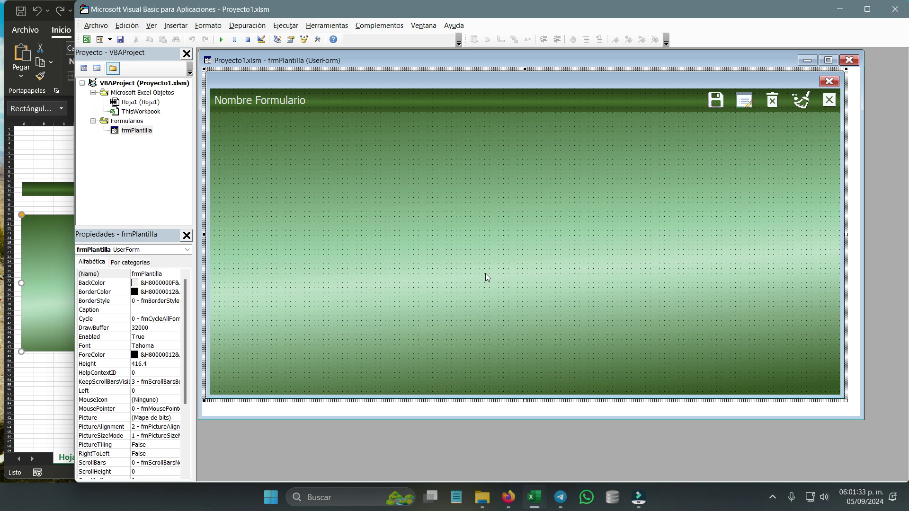
Check the UserForm's Picture property
{"action": "left_click", "coordinate": [334, 275]}
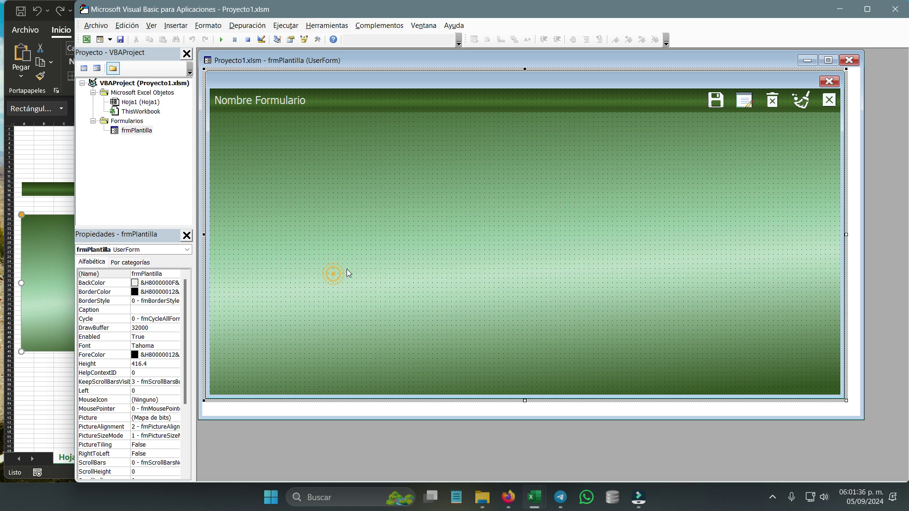
{"action": "left_click", "coordinate": [141, 419]}
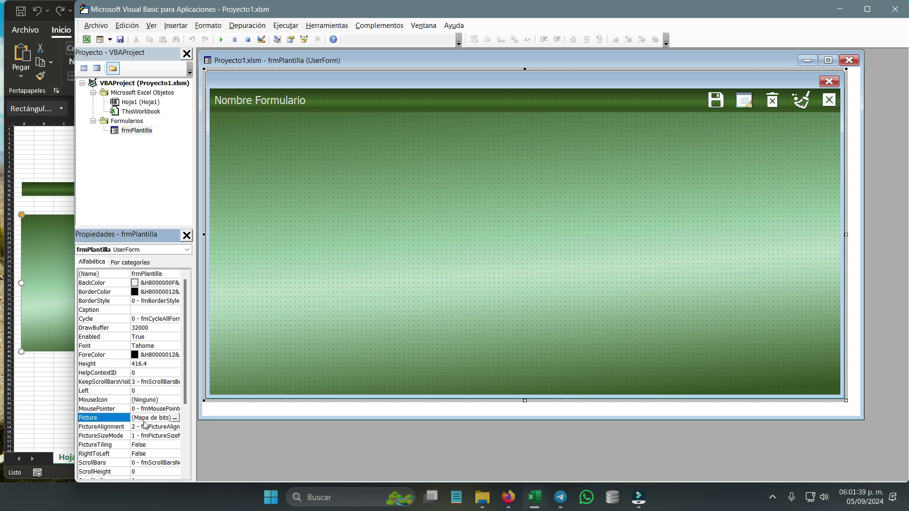
{"action": "double_click", "coordinate": [144, 419]}
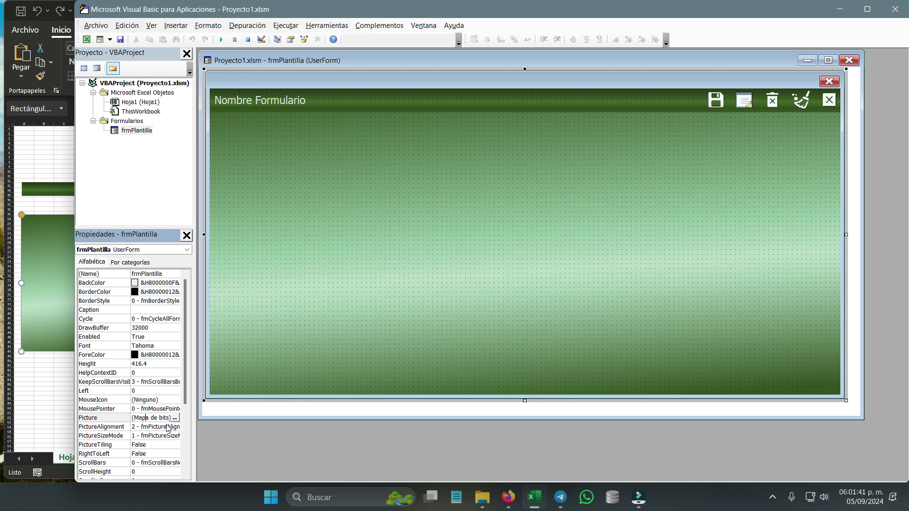
{"action": "left_click", "coordinate": [262, 250]}
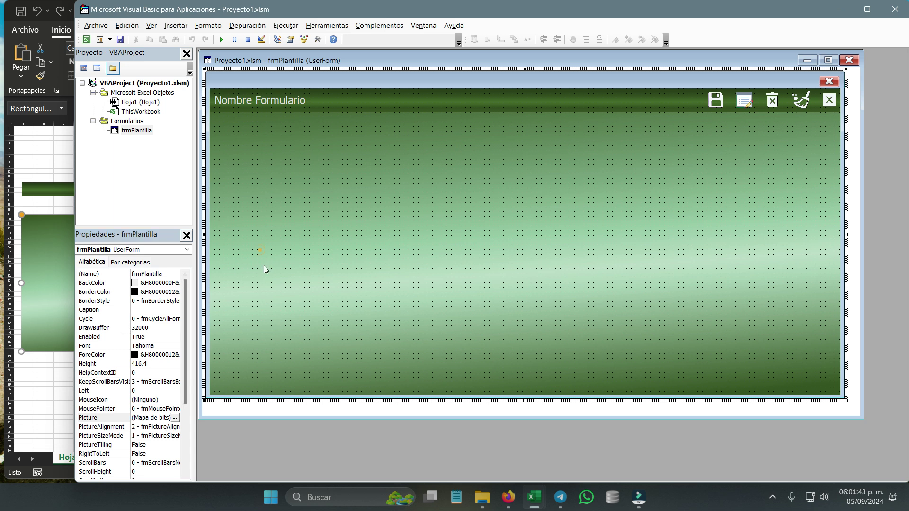
Delete FrameMenuSup's Picture so the header turns pale, then return to Excel
{"action": "left_click", "coordinate": [331, 101]}
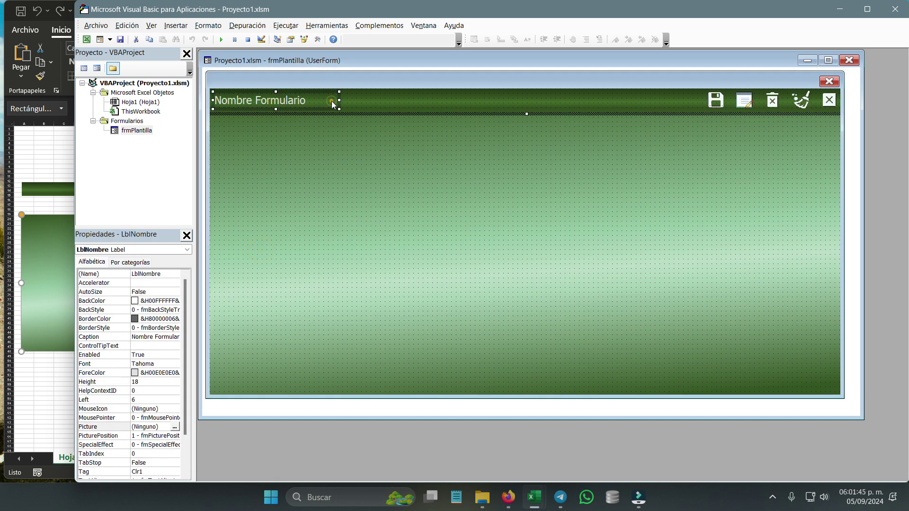
{"action": "left_click", "coordinate": [416, 115]}
{"action": "left_click", "coordinate": [415, 114]}
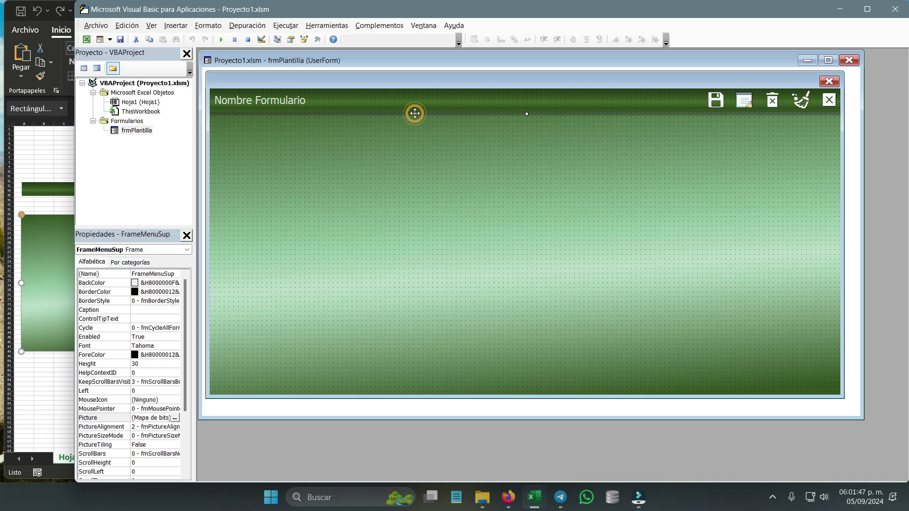
{"action": "left_click", "coordinate": [365, 161]}
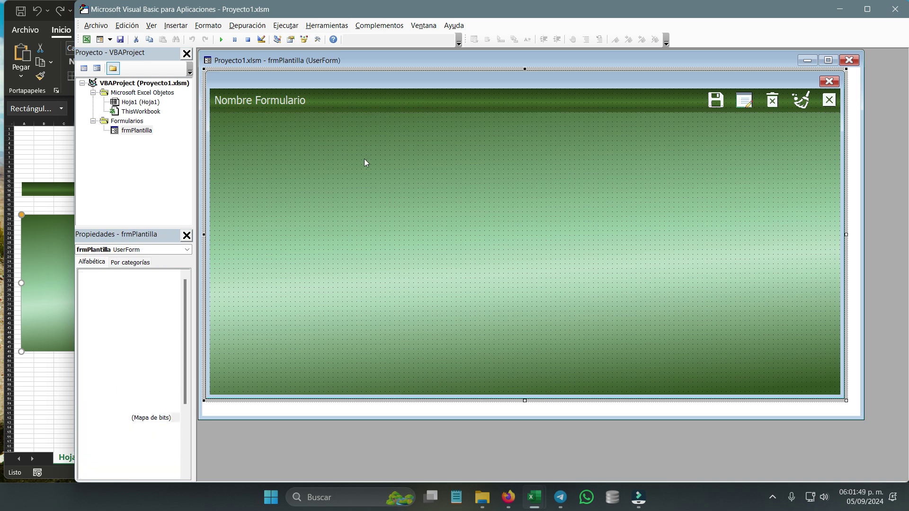
{"action": "left_click", "coordinate": [366, 107]}
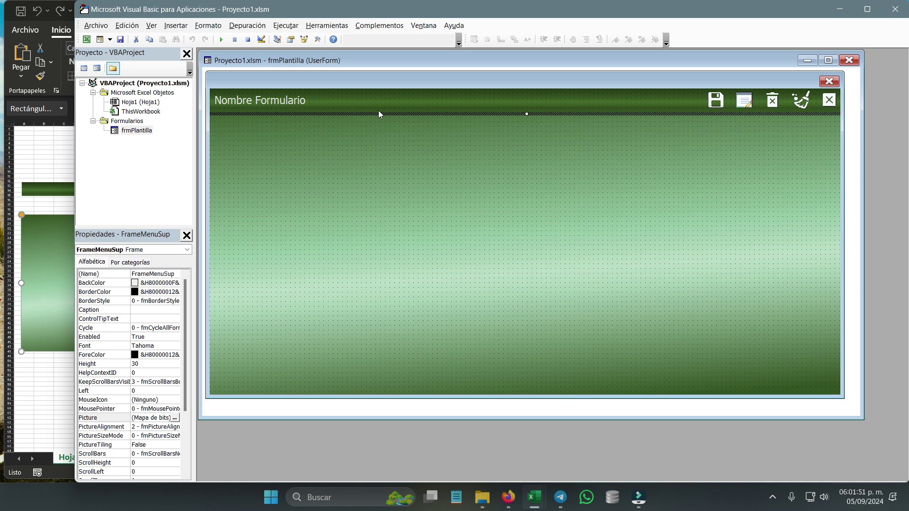
{"action": "left_click", "coordinate": [376, 113]}
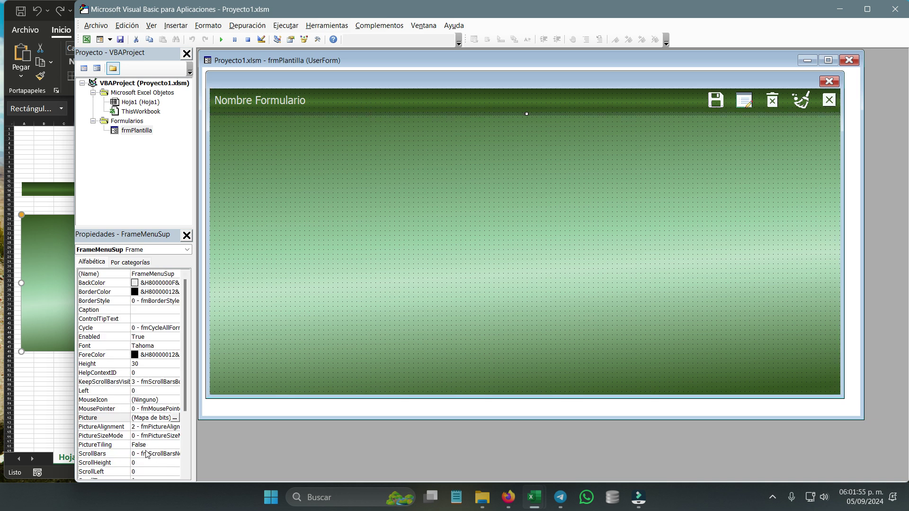
{"action": "left_click", "coordinate": [145, 418]}
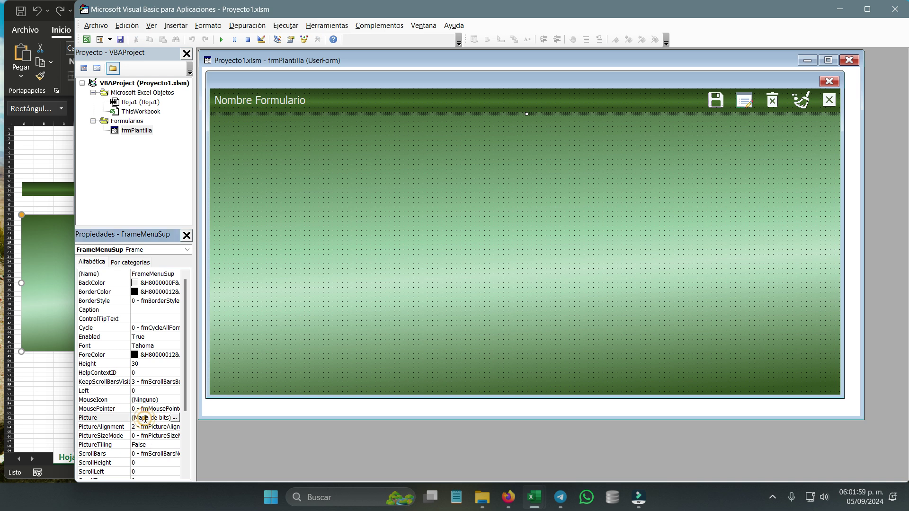
{"action": "key", "text": "Delete"}
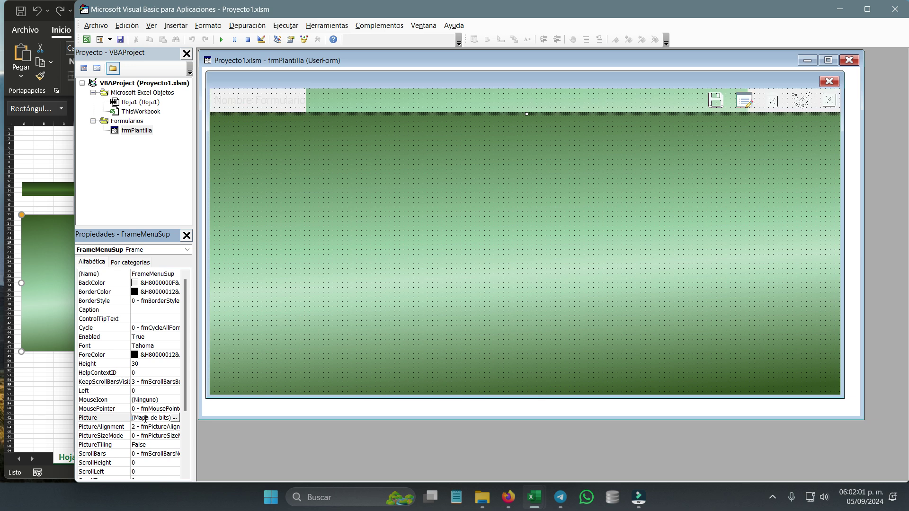
{"action": "left_click", "coordinate": [385, 108]}
{"action": "left_click", "coordinate": [503, 213]}
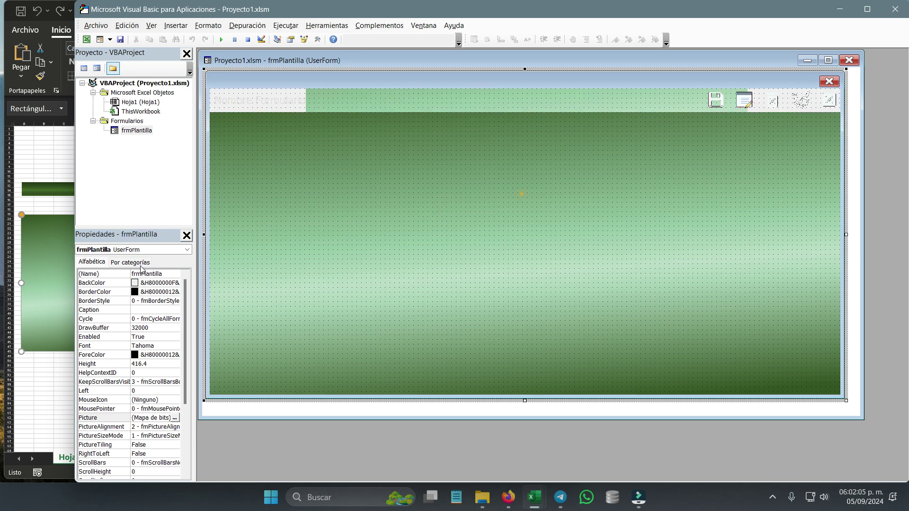
{"action": "left_click", "coordinate": [64, 271]}
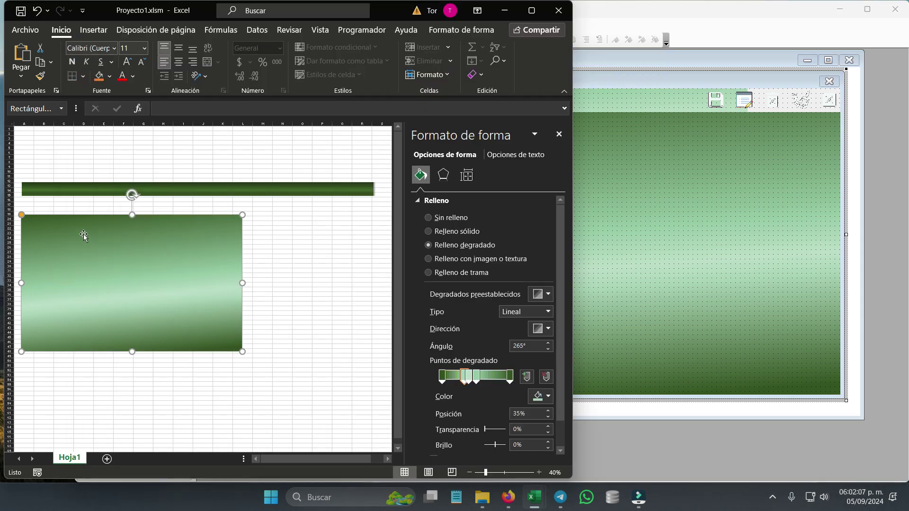
Copy the thin green bar and paste it into FrameMenuSup's Picture, restoring the dark green header
{"action": "left_click", "coordinate": [160, 192]}
{"action": "right_click", "coordinate": [160, 191]}
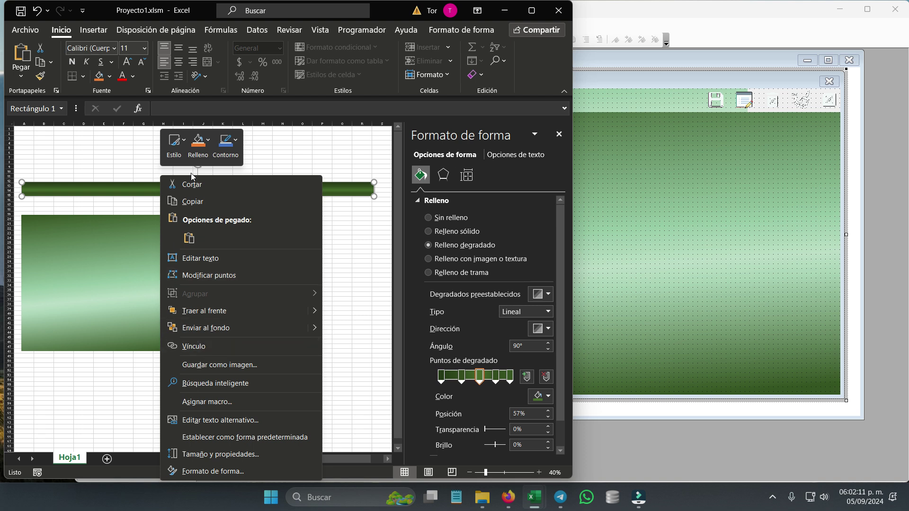
{"action": "left_click", "coordinate": [196, 201]}
{"action": "left_click", "coordinate": [578, 119]}
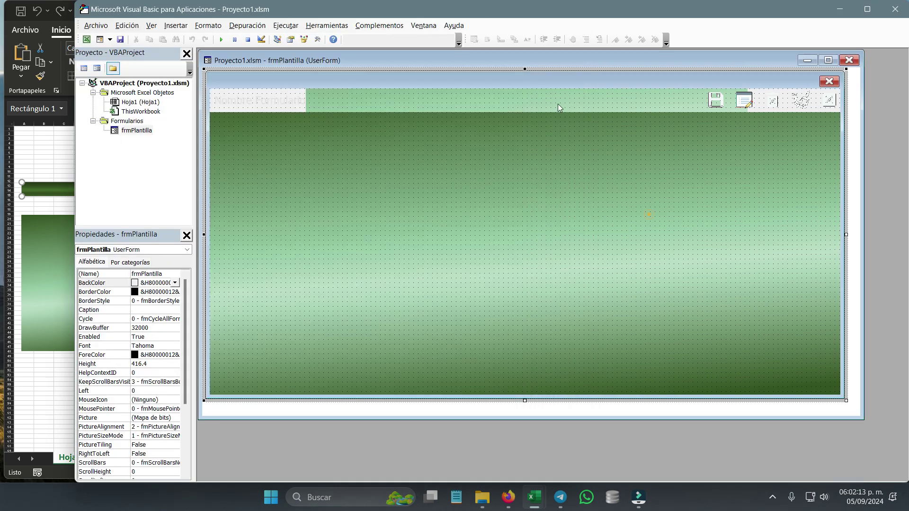
{"action": "key", "text": "ctrl+v"}
{"action": "left_click", "coordinate": [459, 104]}
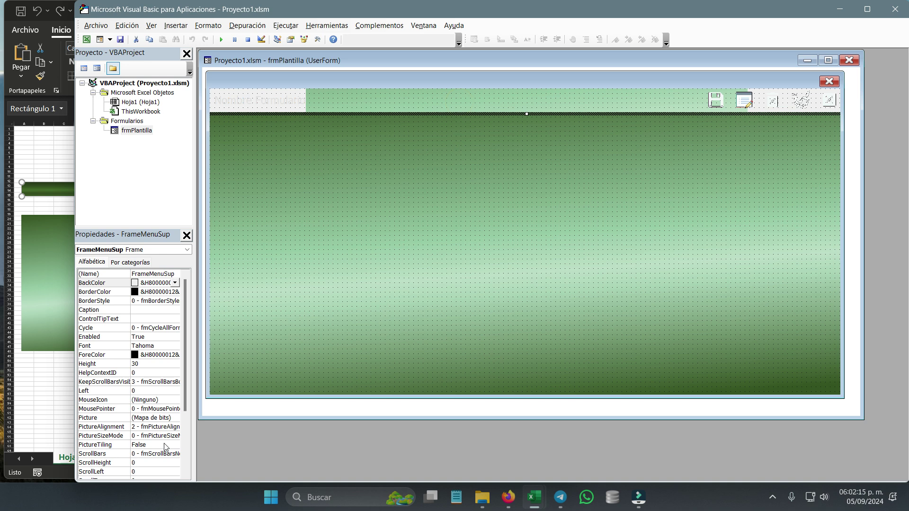
{"action": "left_click", "coordinate": [142, 418]}
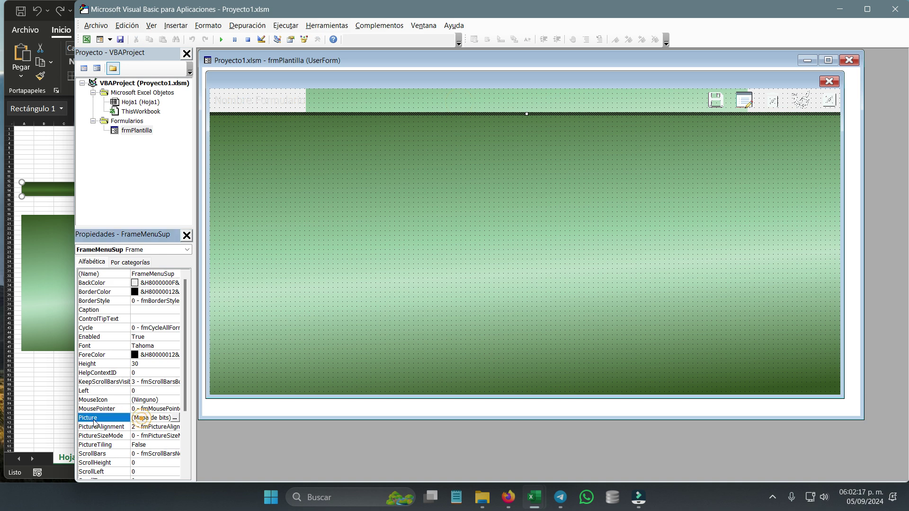
{"action": "left_click", "coordinate": [149, 416]}
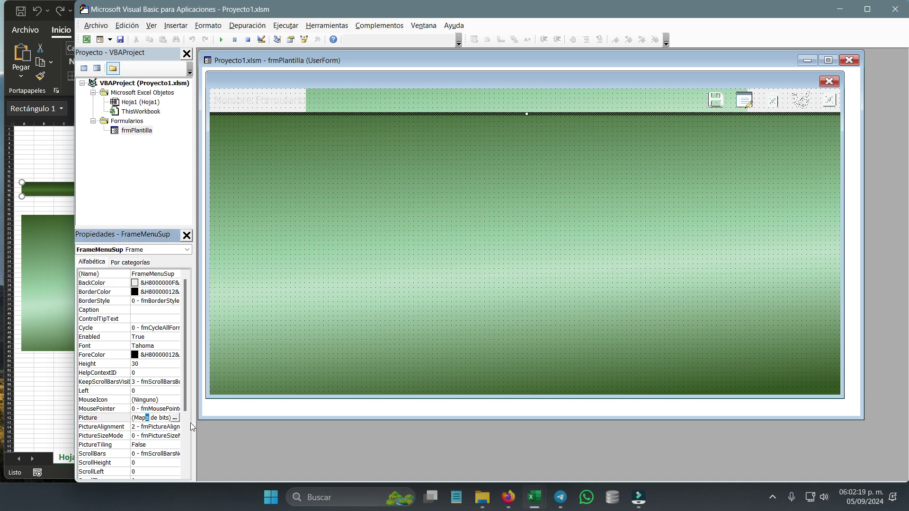
{"action": "key", "text": "ctrl+v"}
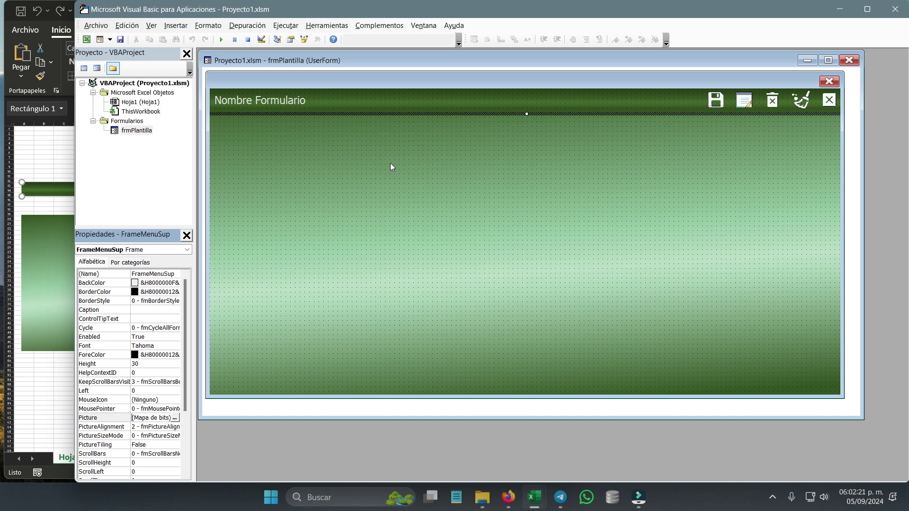
{"action": "left_click", "coordinate": [430, 138]}
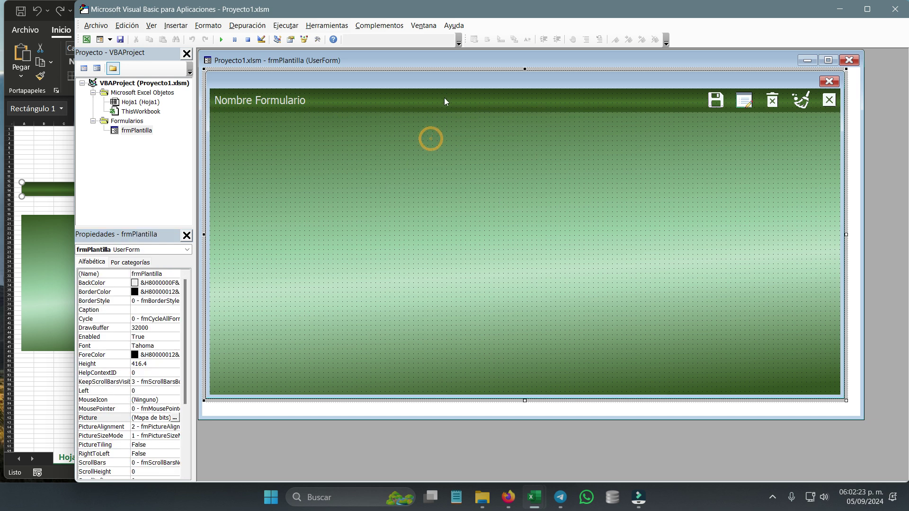
{"action": "left_click", "coordinate": [444, 98]}
{"action": "left_click", "coordinate": [601, 167]}
{"action": "left_click", "coordinate": [221, 40]}
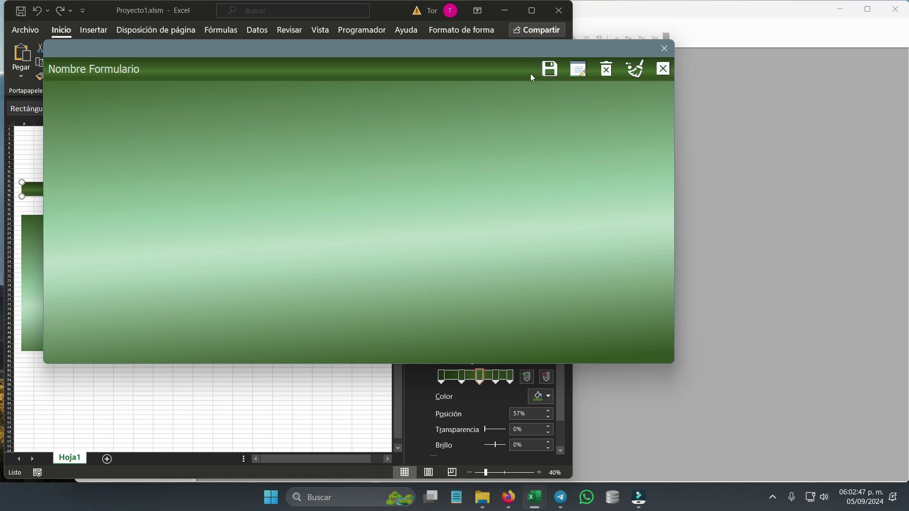
{"action": "left_click", "coordinate": [663, 66]}
{"action": "left_click", "coordinate": [448, 291]}
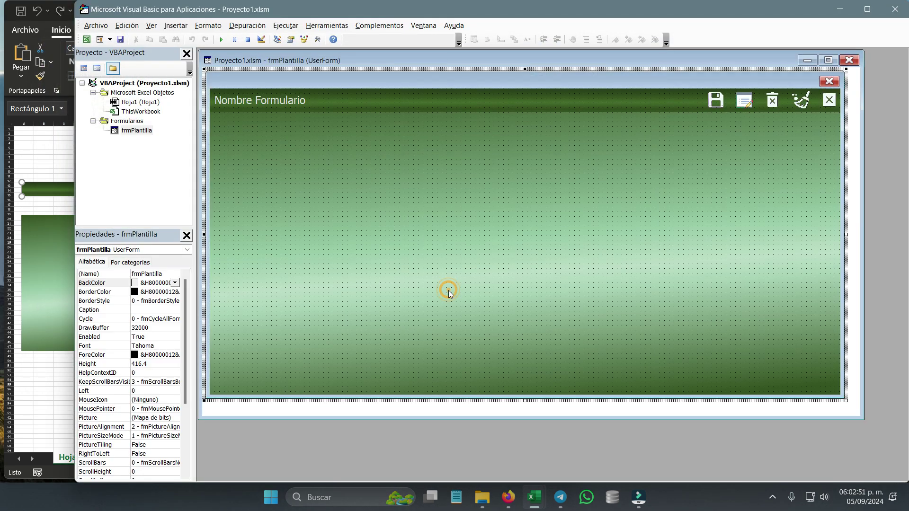
Open frmPlantilla's code and enlarge the code window
{"action": "left_click", "coordinate": [471, 283]}
{"action": "right_click", "coordinate": [532, 236]}
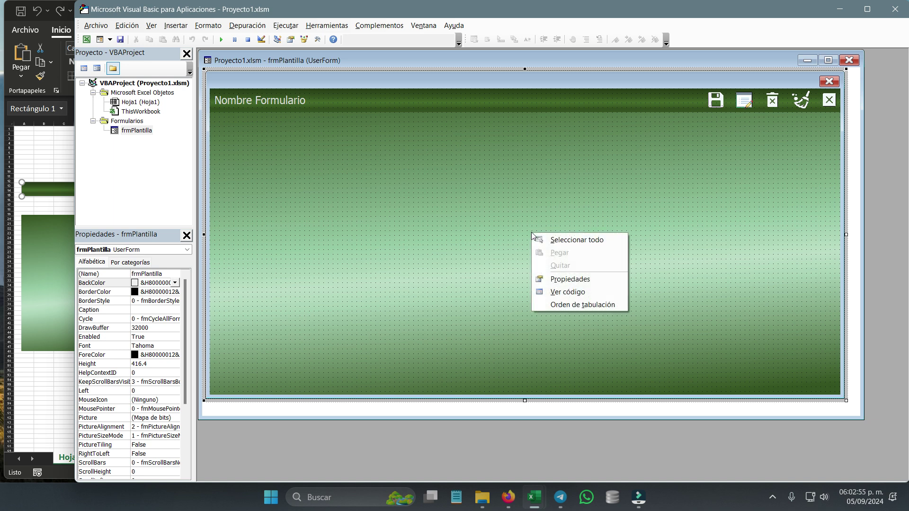
{"action": "key", "text": "c"}
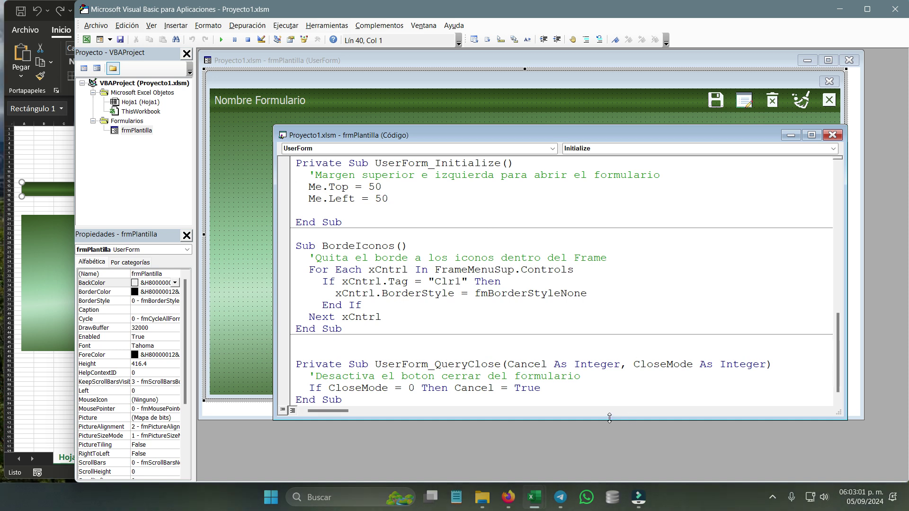
{"action": "left_click_drag", "start_coordinate": [610, 420], "coordinate": [615, 481]}
{"action": "left_click_drag", "start_coordinate": [563, 124], "coordinate": [564, 64]}
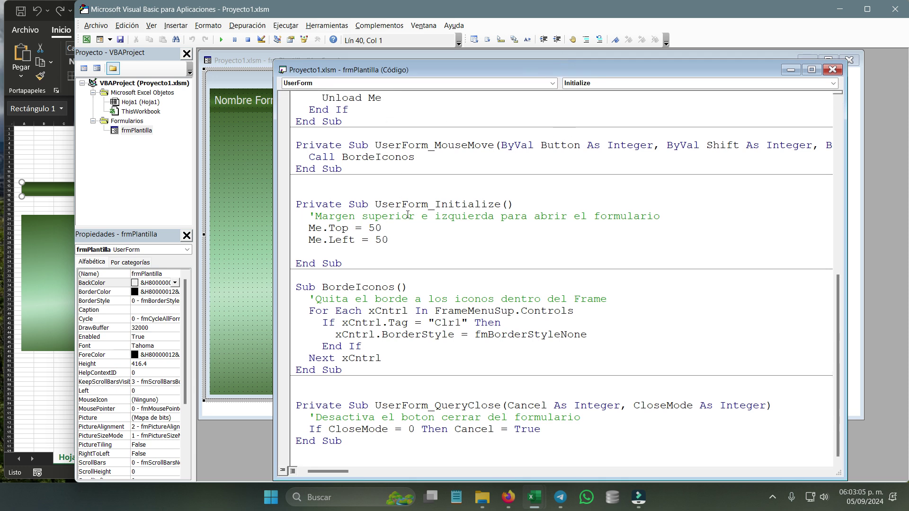
Highlight the Initialize lines setting Me.Top and Me.Left to 50, then show the form design
{"action": "left_click_drag", "start_coordinate": [436, 204], "coordinate": [498, 209]}
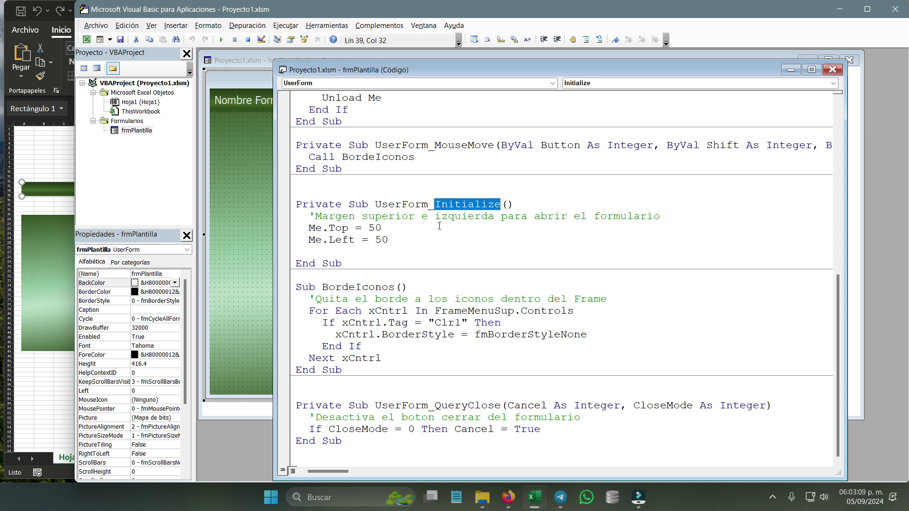
{"action": "left_click_drag", "start_coordinate": [390, 240], "coordinate": [295, 218]}
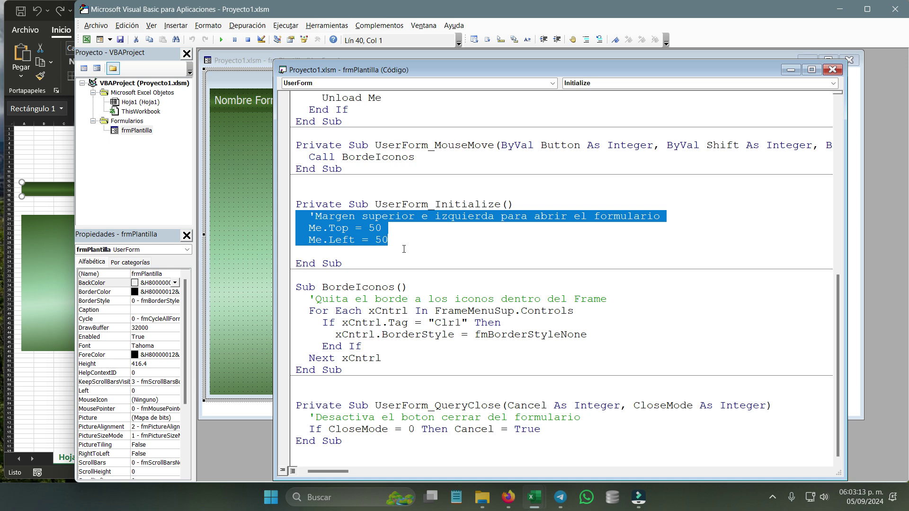
{"action": "left_click", "coordinate": [390, 240]}
{"action": "key", "text": "shift+Up"}
{"action": "key", "text": "shift+Home"}
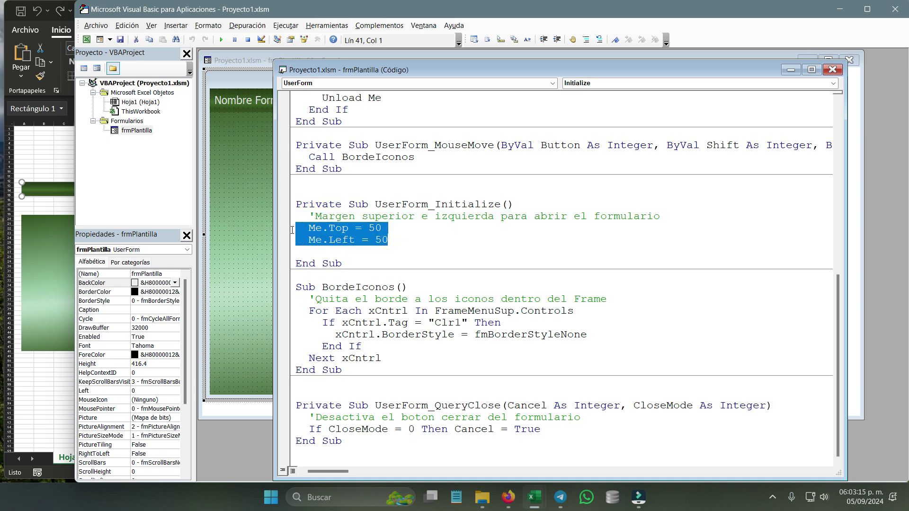
{"action": "double_click", "coordinate": [342, 229]}
{"action": "left_click", "coordinate": [343, 241]}
{"action": "double_click", "coordinate": [371, 229]}
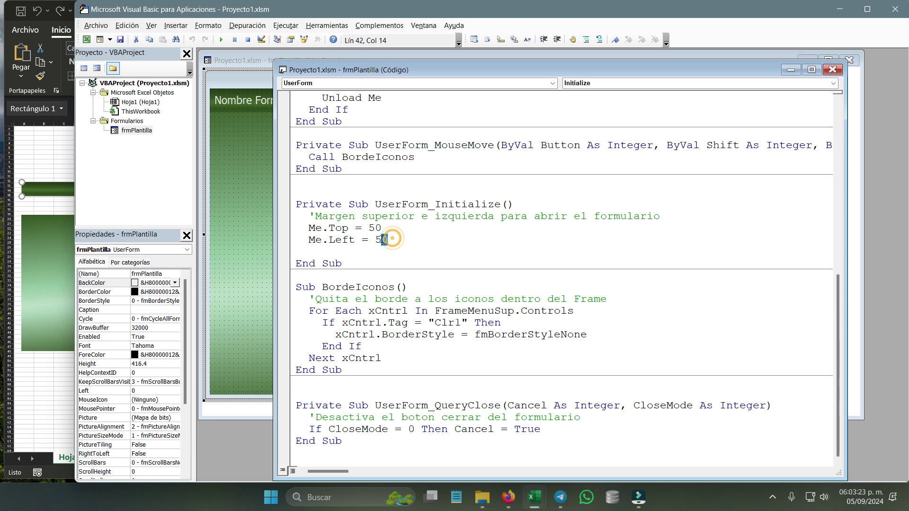
{"action": "double_click", "coordinate": [377, 240]}
{"action": "left_click_drag", "start_coordinate": [315, 216], "coordinate": [467, 217]}
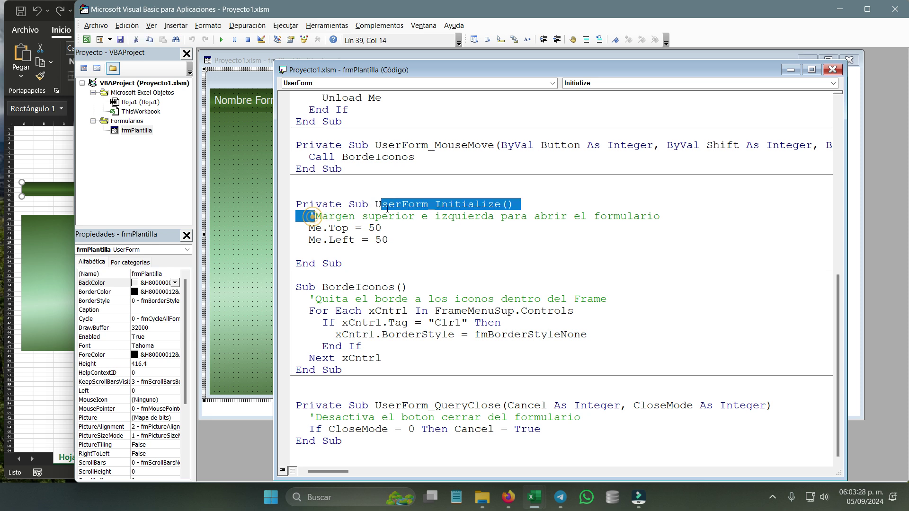
{"action": "left_click", "coordinate": [496, 216]}
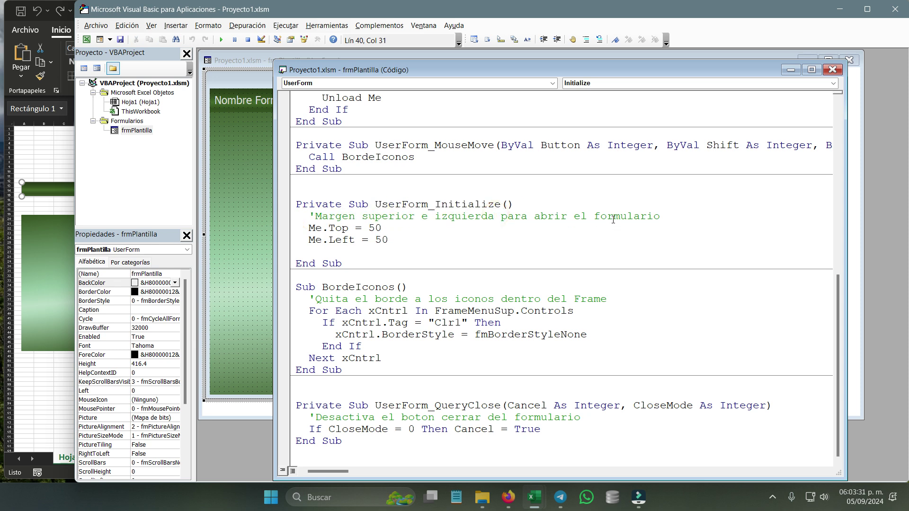
{"action": "left_click", "coordinate": [226, 167]}
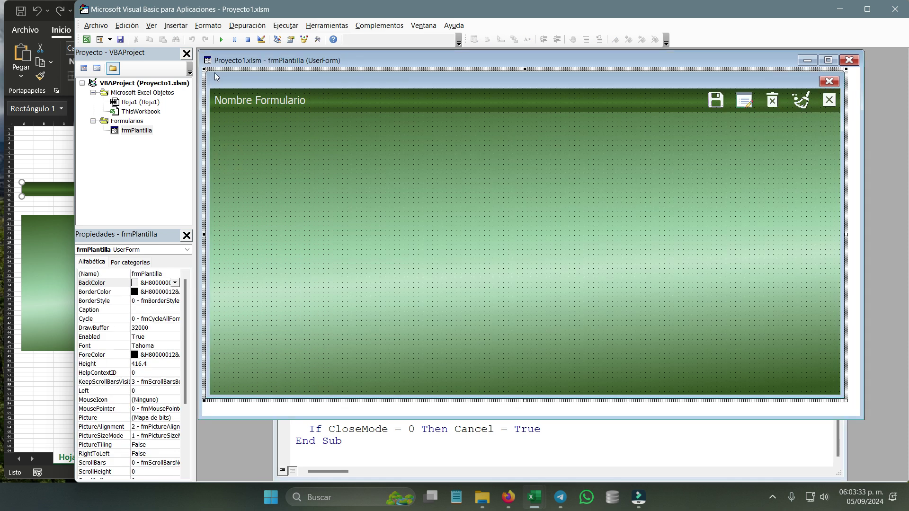
Run frmPlantilla, click its close icon and confirm closing with Sí
{"action": "left_click", "coordinate": [221, 40]}
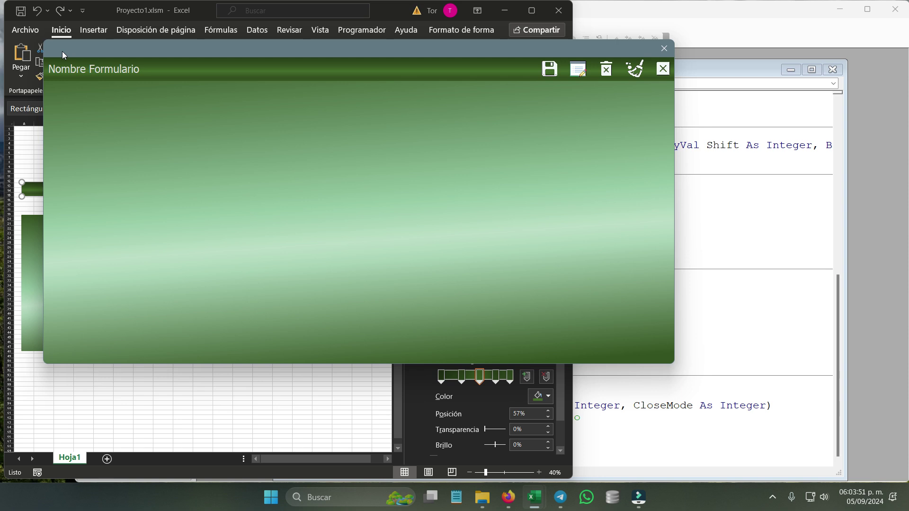
{"action": "left_click", "coordinate": [664, 70]}
{"action": "key", "text": "Return"}
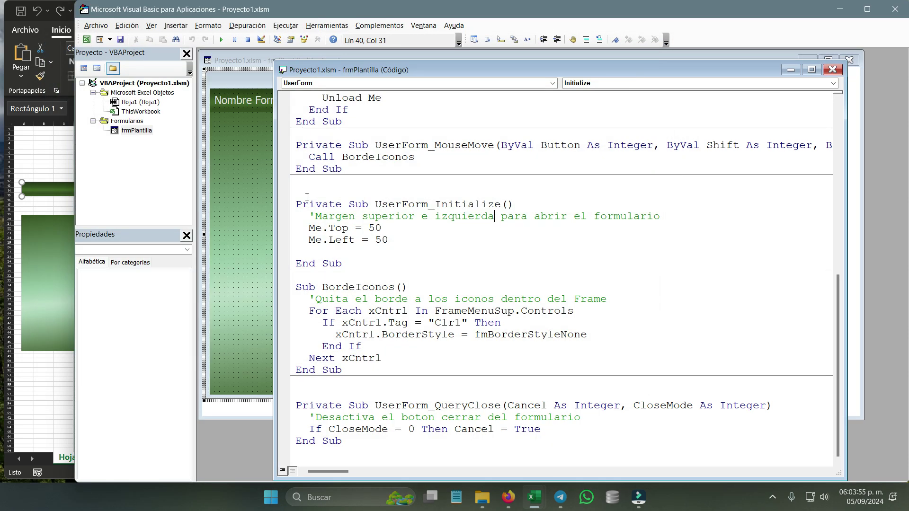
Jump to QueryClose and highlight the If CloseMode line that cancels closing, then show the designer
{"action": "left_click", "coordinate": [367, 241]}
{"action": "left_click", "coordinate": [662, 84]}
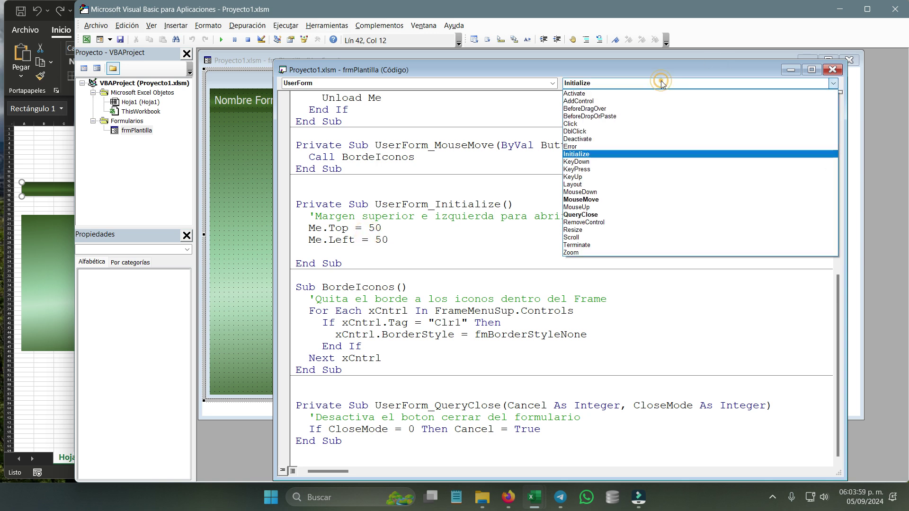
{"action": "left_click", "coordinate": [591, 216]}
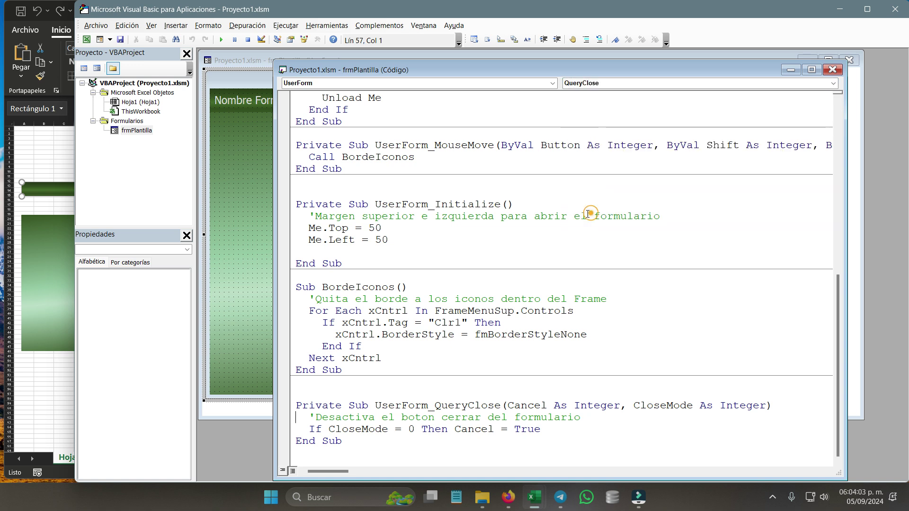
{"action": "left_click_drag", "start_coordinate": [310, 430], "coordinate": [561, 434]}
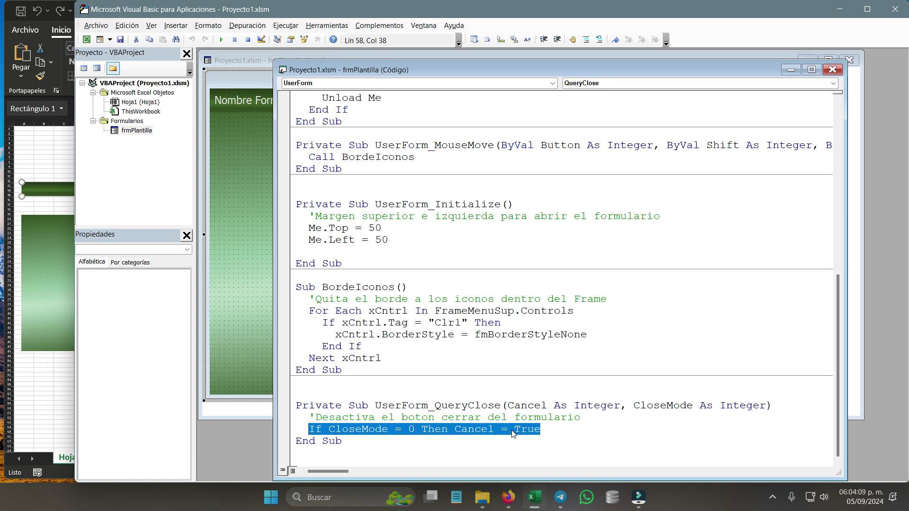
{"action": "left_click", "coordinate": [241, 137]}
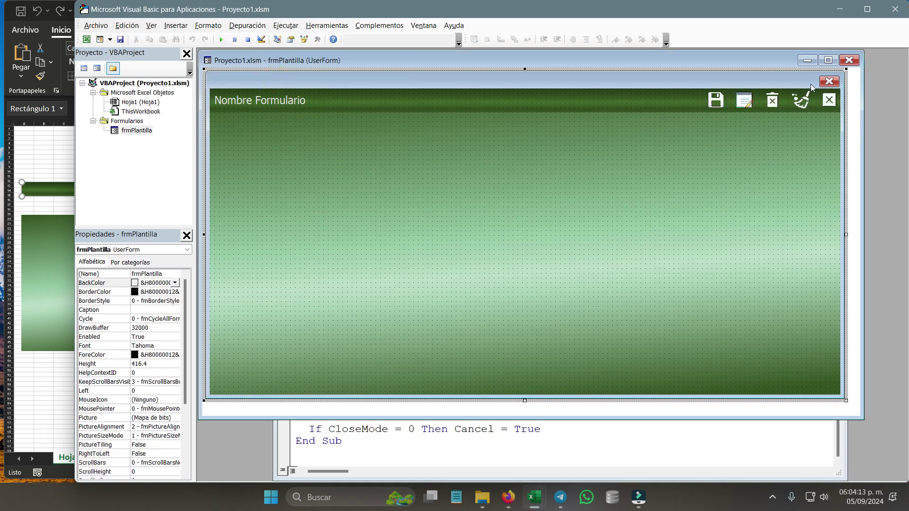
{"action": "left_click", "coordinate": [829, 83]}
{"action": "left_click", "coordinate": [221, 40]}
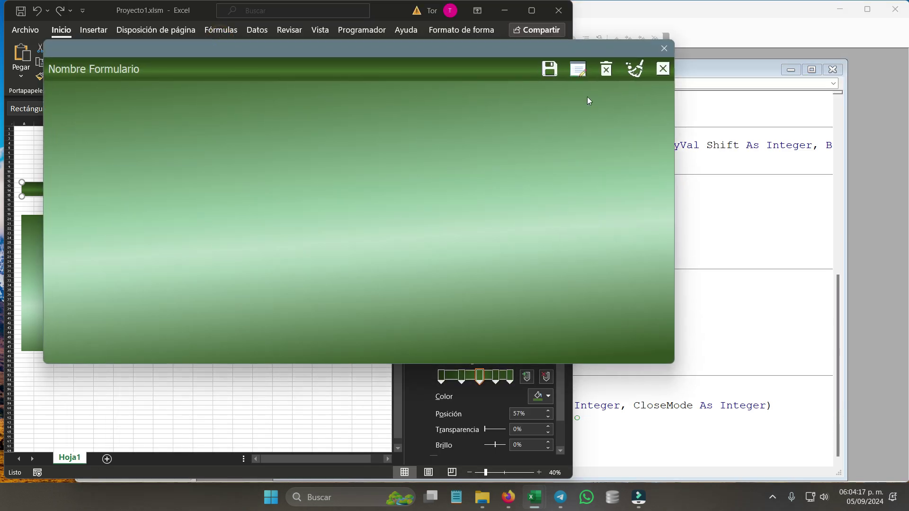
{"action": "left_click", "coordinate": [665, 50]}
{"action": "left_click", "coordinate": [678, 79]}
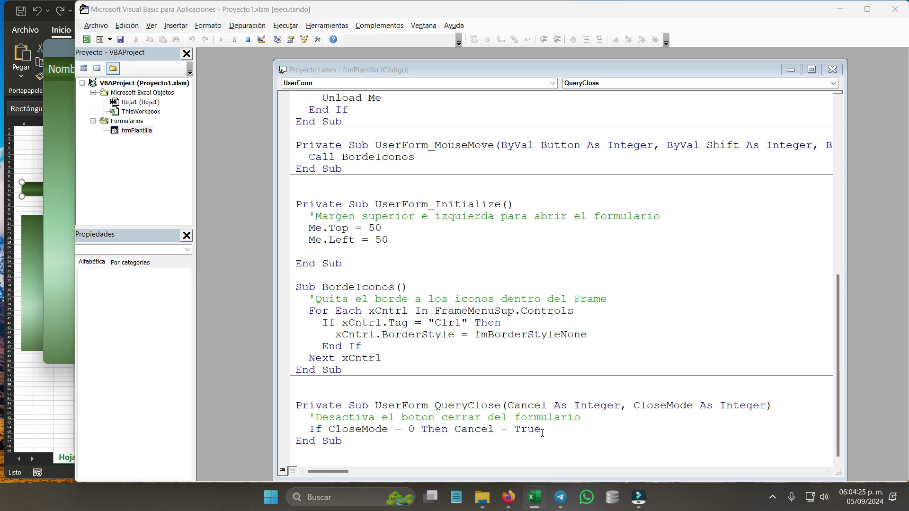
{"action": "left_click_drag", "start_coordinate": [541, 430], "coordinate": [290, 428]}
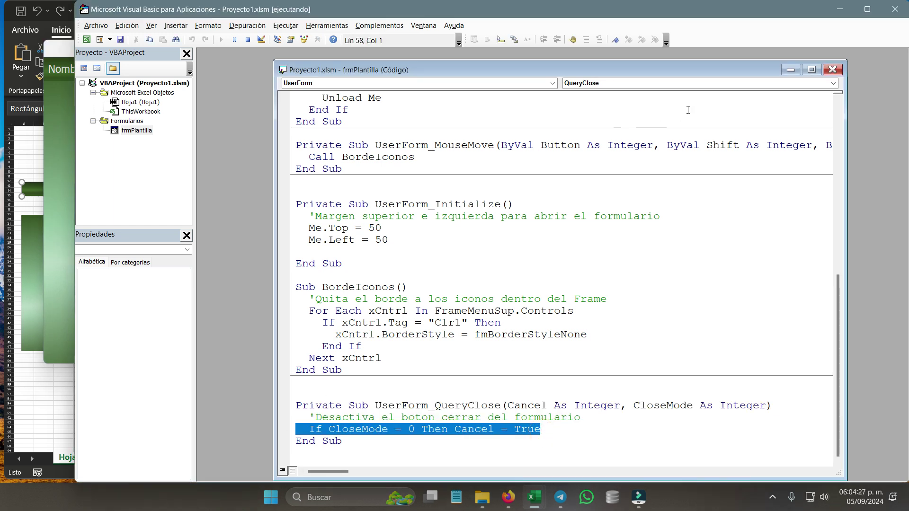
{"action": "left_click", "coordinate": [708, 82]}
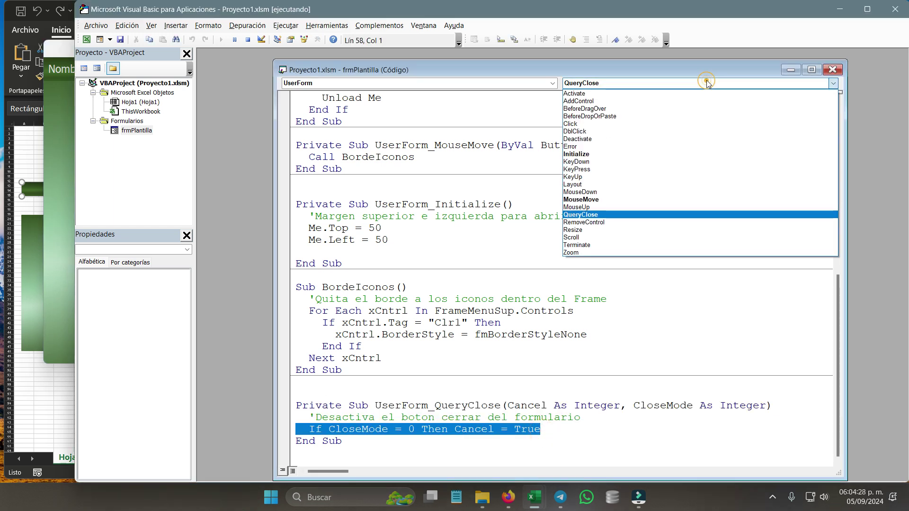
{"action": "left_click", "coordinate": [597, 199]}
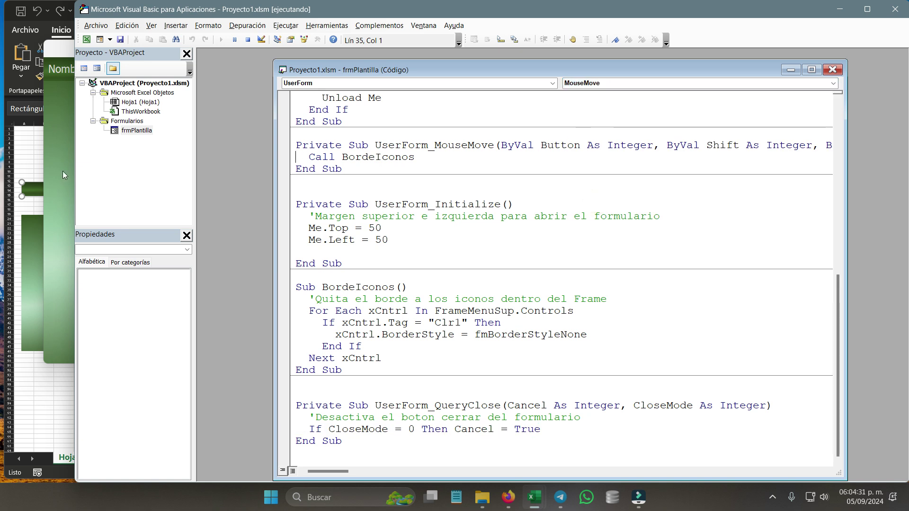
{"action": "left_click", "coordinate": [59, 170]}
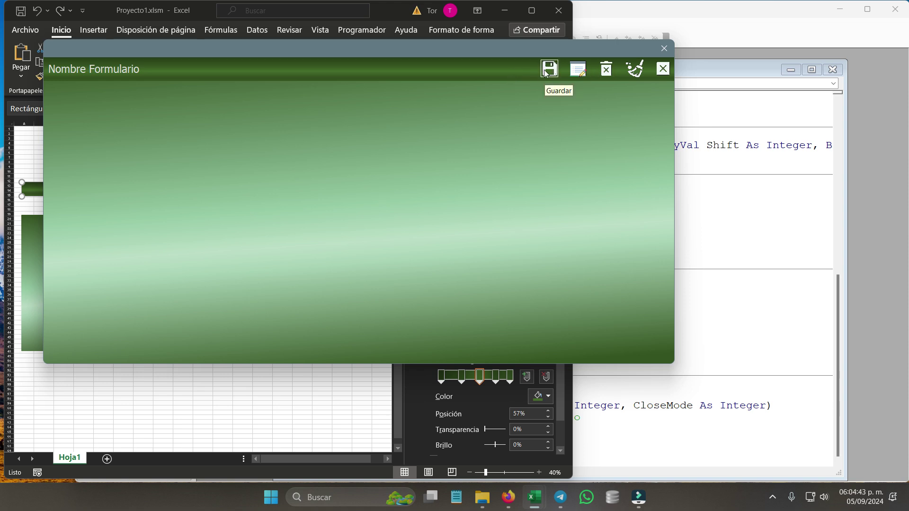
{"action": "left_click", "coordinate": [682, 82]}
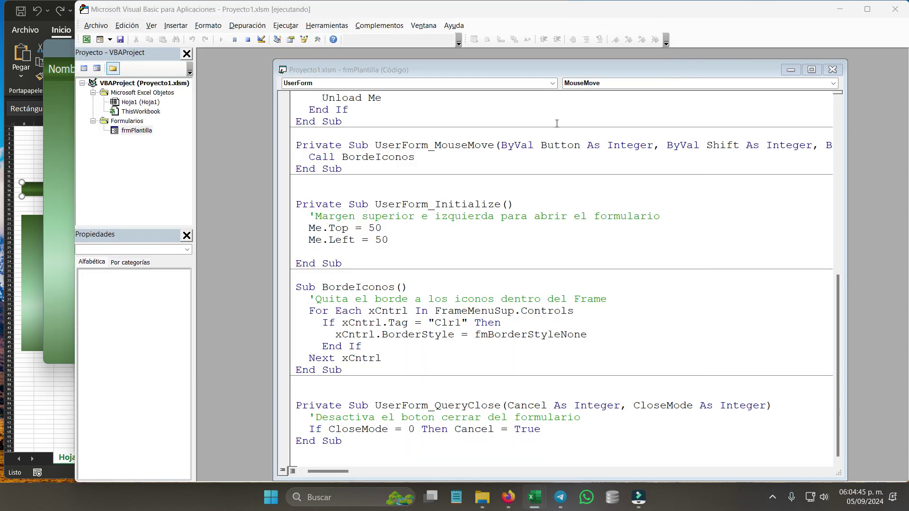
{"action": "left_click", "coordinate": [248, 39]}
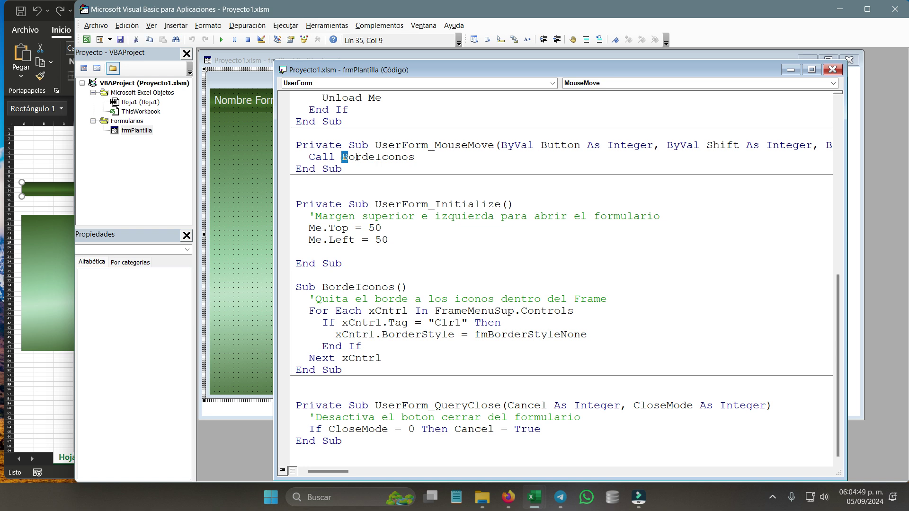
{"action": "left_click_drag", "start_coordinate": [343, 158], "coordinate": [415, 157]}
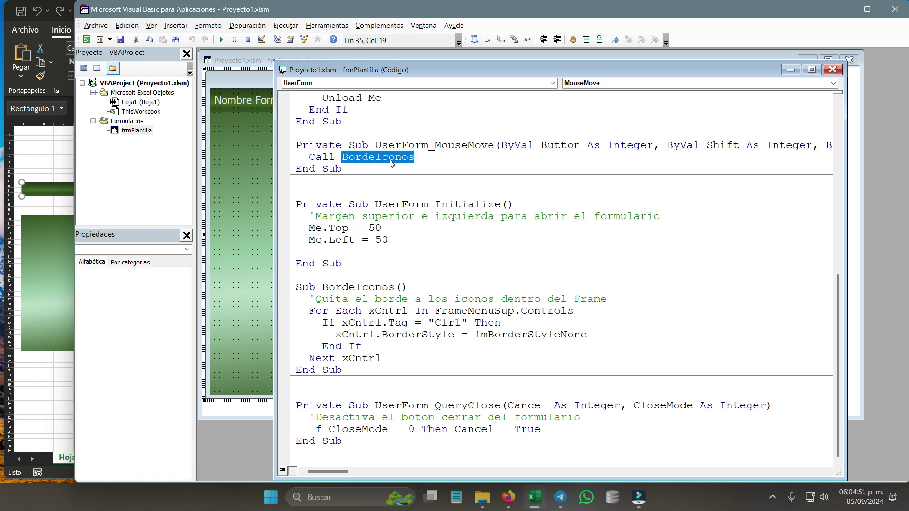
{"action": "left_click_drag", "start_coordinate": [350, 160], "coordinate": [319, 159]}
{"action": "left_click_drag", "start_coordinate": [434, 145], "coordinate": [493, 150]}
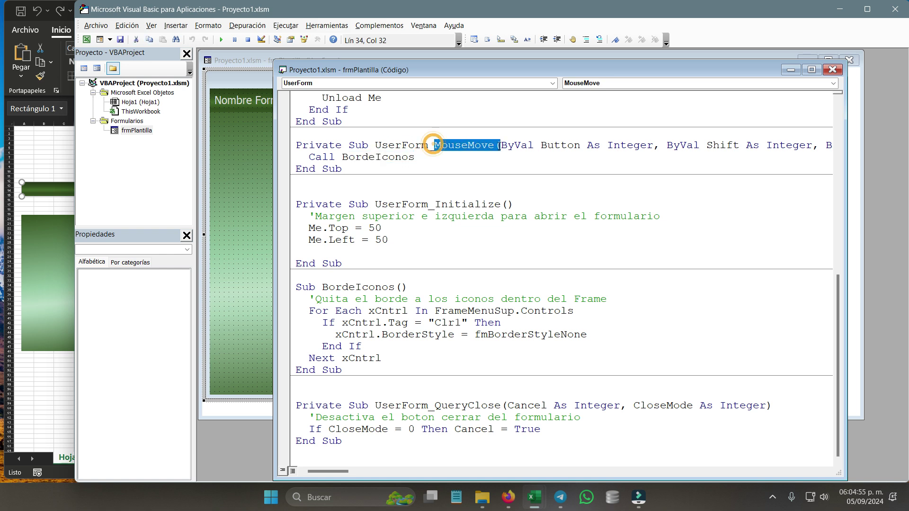
{"action": "double_click", "coordinate": [401, 144]}
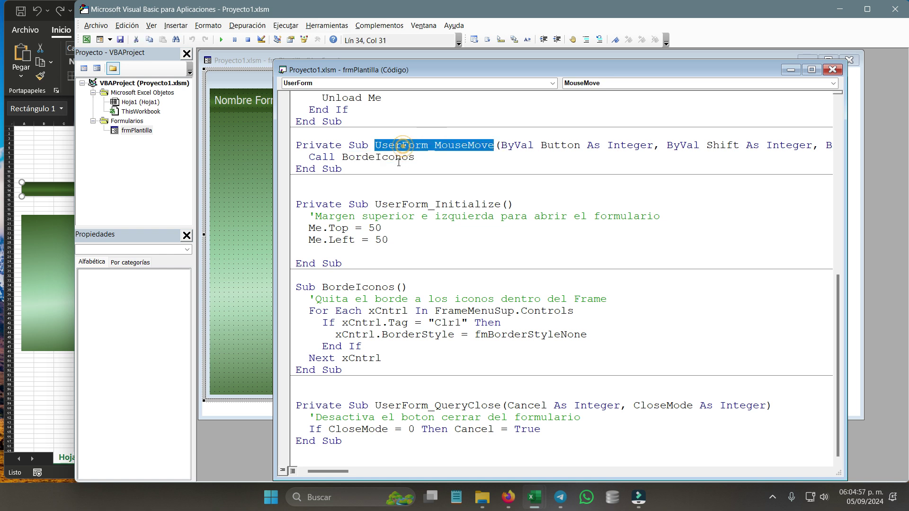
{"action": "left_click", "coordinate": [404, 158]}
{"action": "left_click_drag", "start_coordinate": [342, 158], "coordinate": [416, 156]}
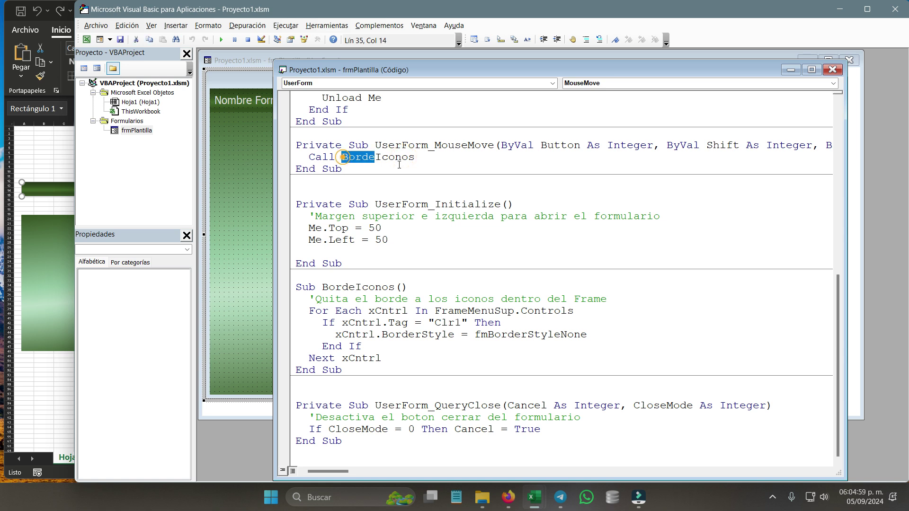
{"action": "left_click", "coordinate": [260, 135]}
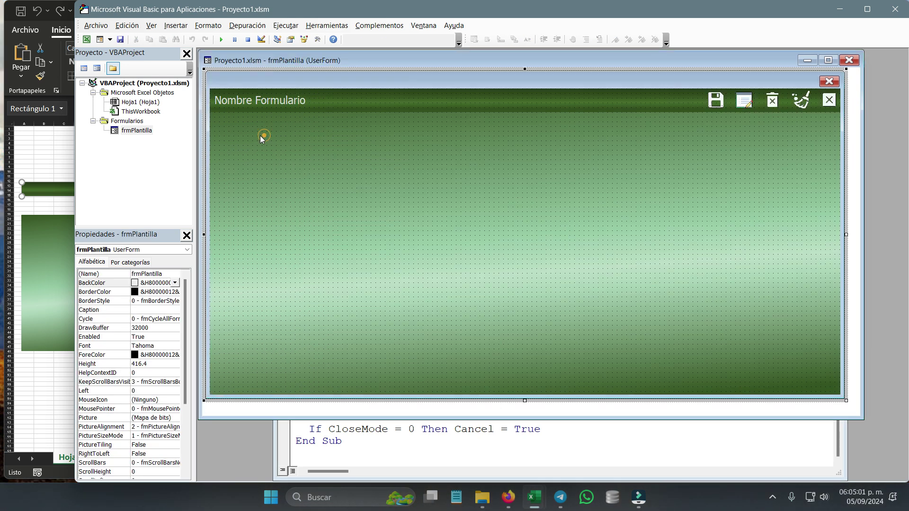
Open FrameMenuSup's MouseMove code and jump to the BordeIconos definition
{"action": "left_click", "coordinate": [428, 107]}
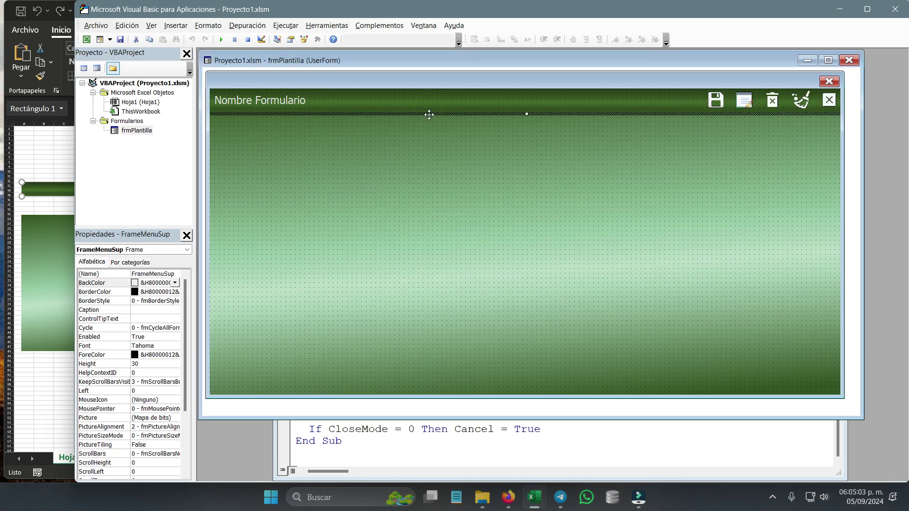
{"action": "double_click", "coordinate": [428, 114]}
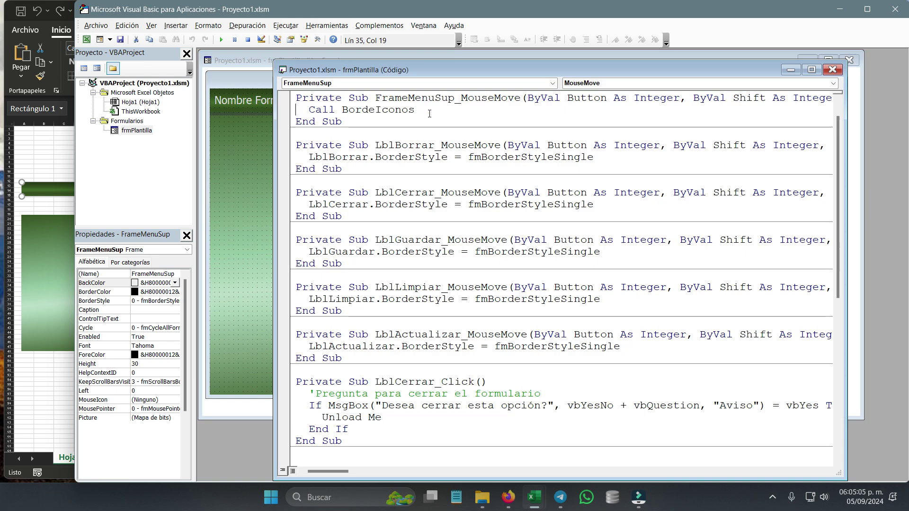
{"action": "left_click_drag", "start_coordinate": [375, 98], "coordinate": [510, 98]}
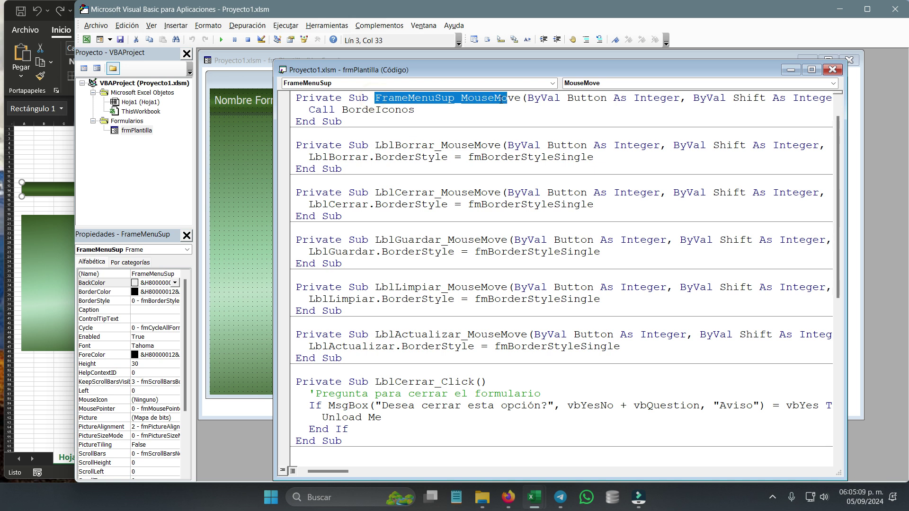
{"action": "left_click", "coordinate": [367, 109]}
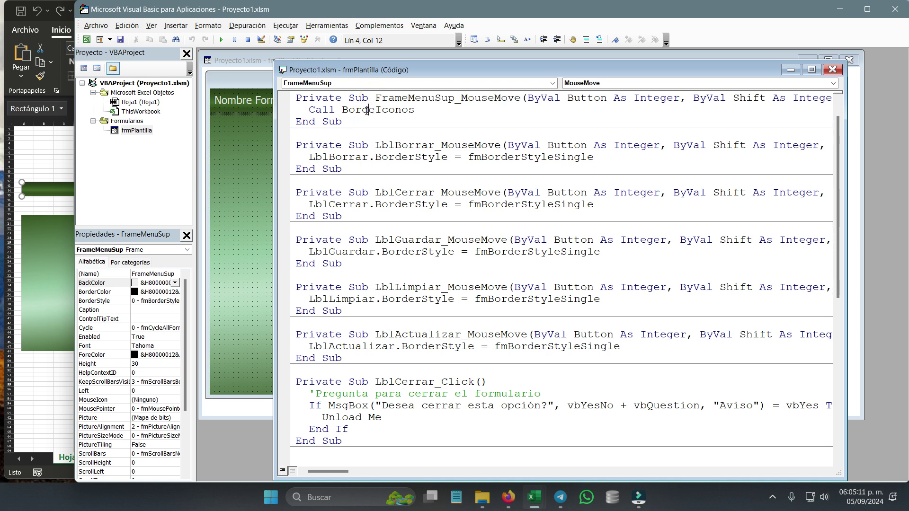
{"action": "double_click", "coordinate": [367, 109]}
{"action": "right_click", "coordinate": [367, 111]}
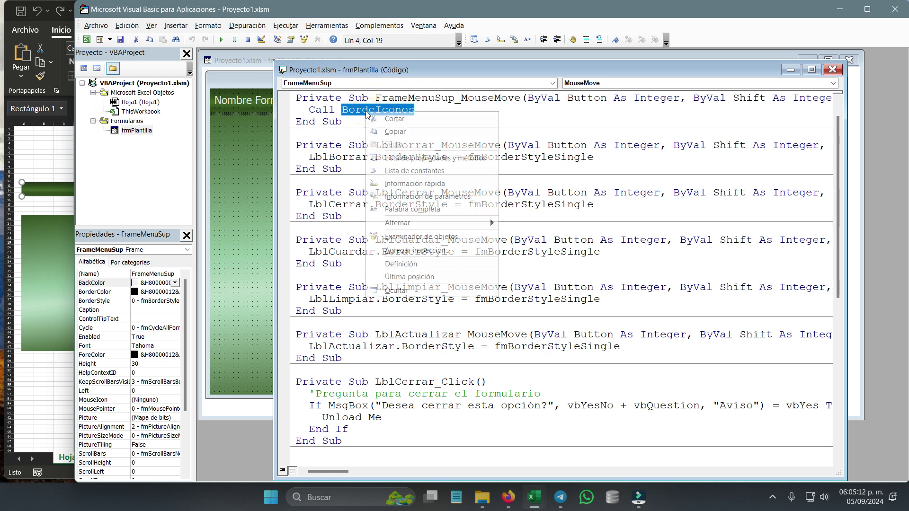
{"action": "left_click", "coordinate": [398, 263]}
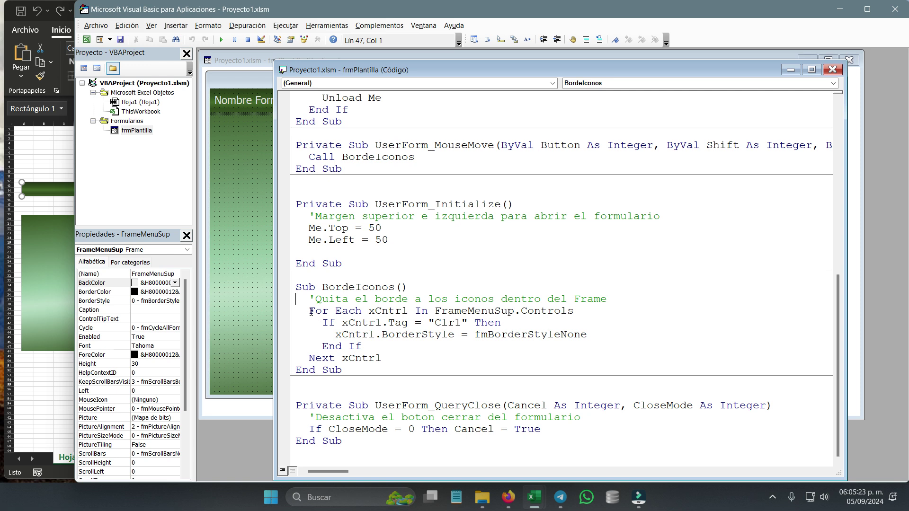
Highlight the For Each loop over FrameMenuSup's controls, then bring the form design forward
{"action": "left_click_drag", "start_coordinate": [310, 311], "coordinate": [368, 312]}
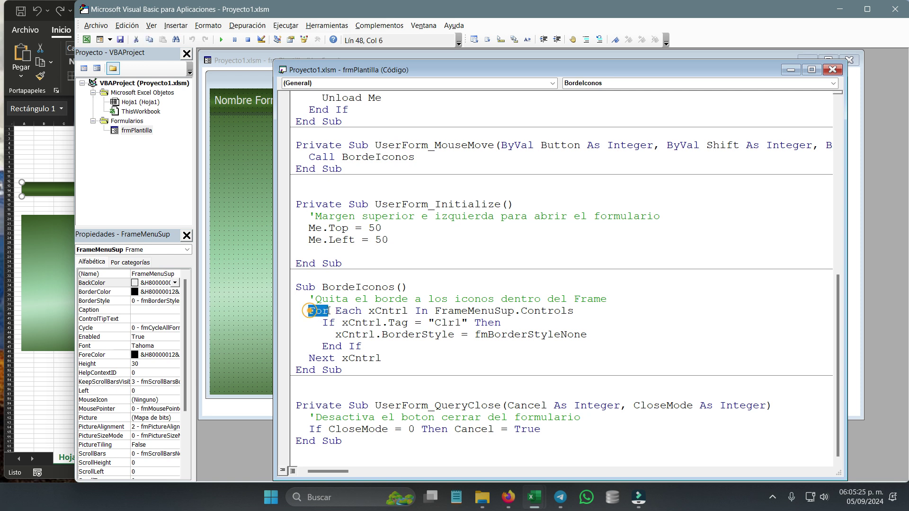
{"action": "left_click", "coordinate": [388, 313]}
{"action": "left_click_drag", "start_coordinate": [435, 311], "coordinate": [515, 311]}
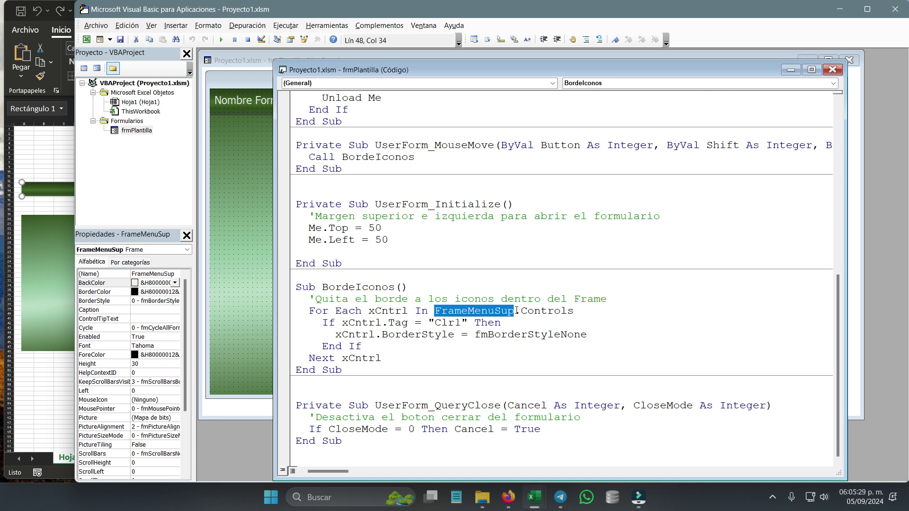
{"action": "left_click", "coordinate": [251, 110]}
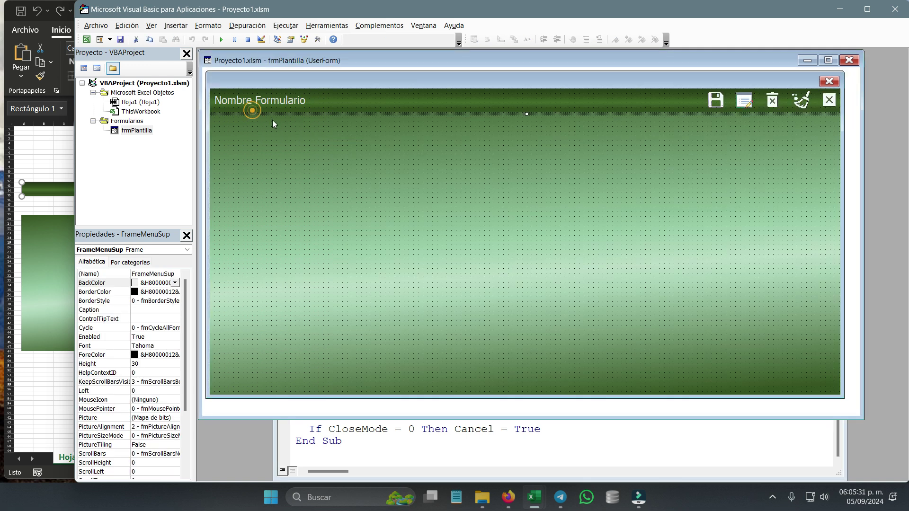
{"action": "left_click", "coordinate": [509, 105]}
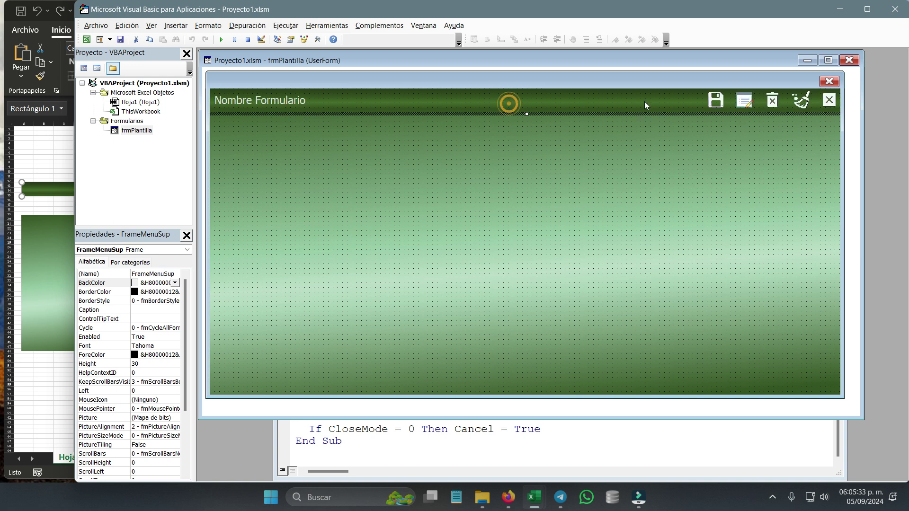
{"action": "left_click", "coordinate": [617, 101]}
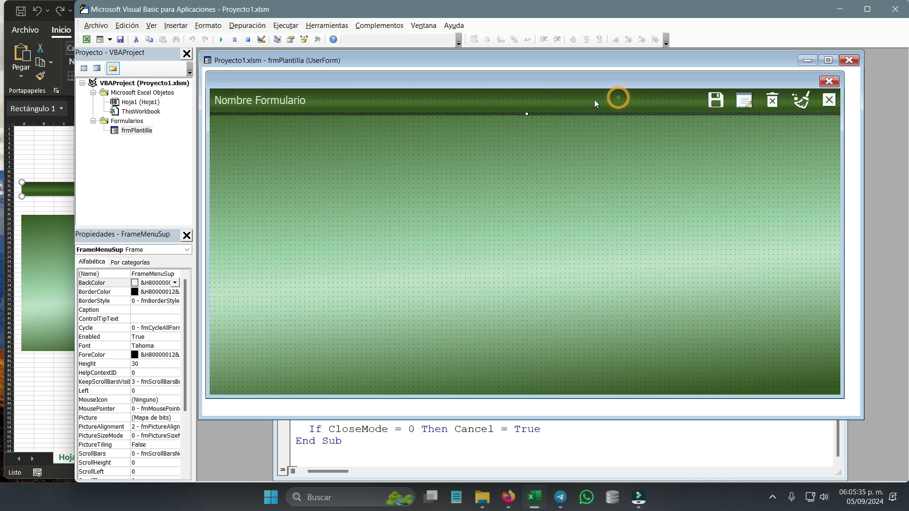
{"action": "left_click_drag", "start_coordinate": [783, 103], "coordinate": [829, 111]}
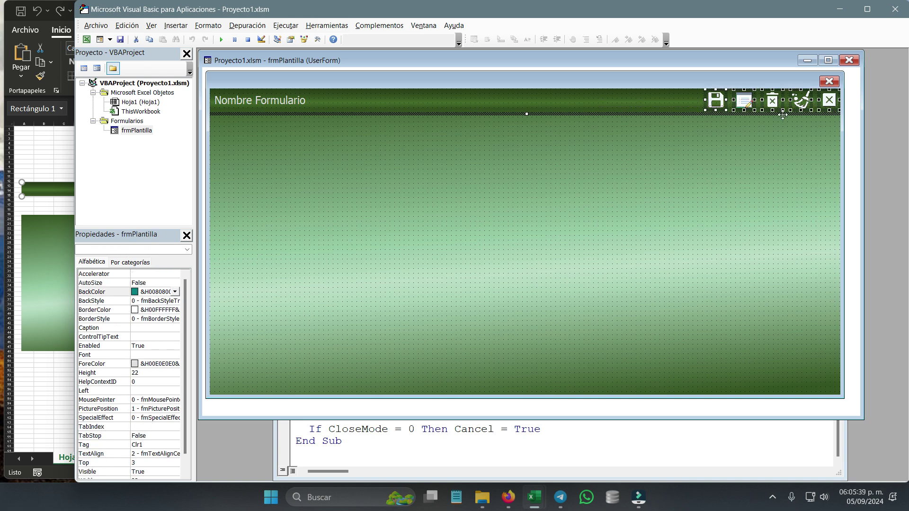
{"action": "left_click", "coordinate": [501, 446]}
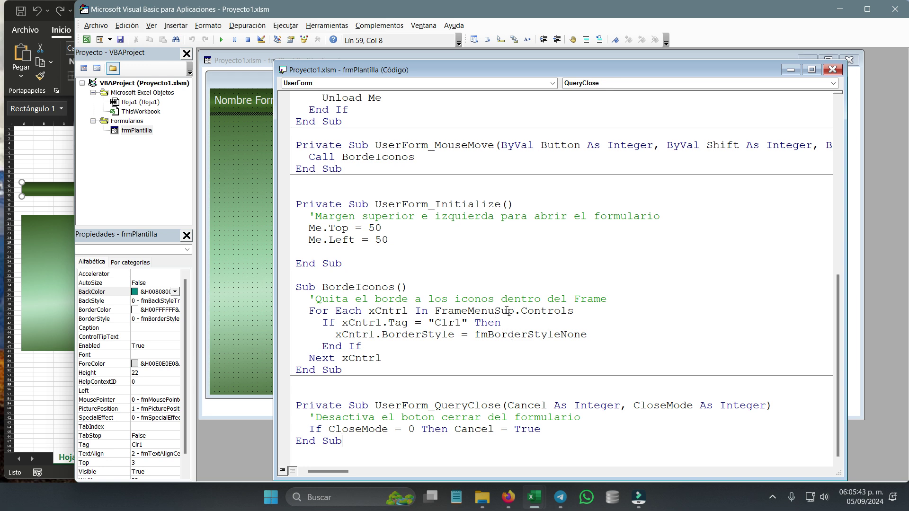
{"action": "left_click_drag", "start_coordinate": [309, 312], "coordinate": [581, 317]}
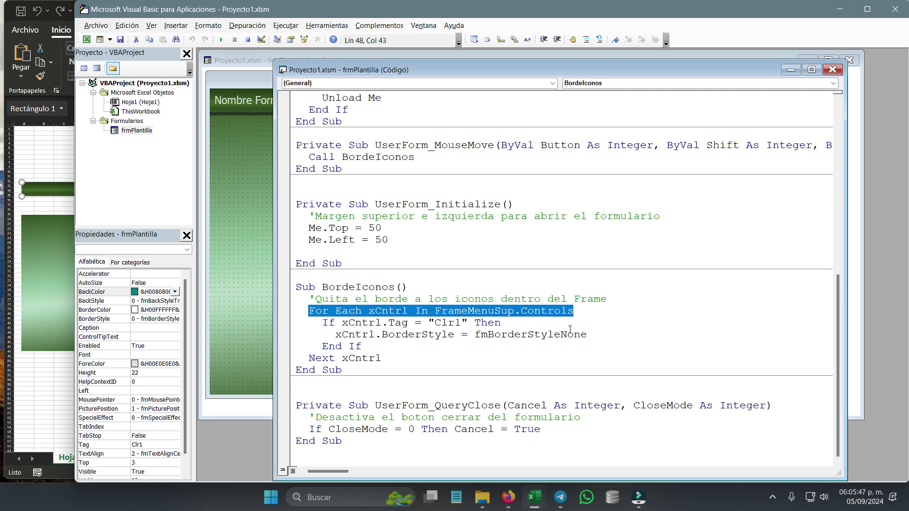
{"action": "key", "text": "Left"}
{"action": "left_click", "coordinate": [324, 324]}
{"action": "double_click", "coordinate": [327, 324]}
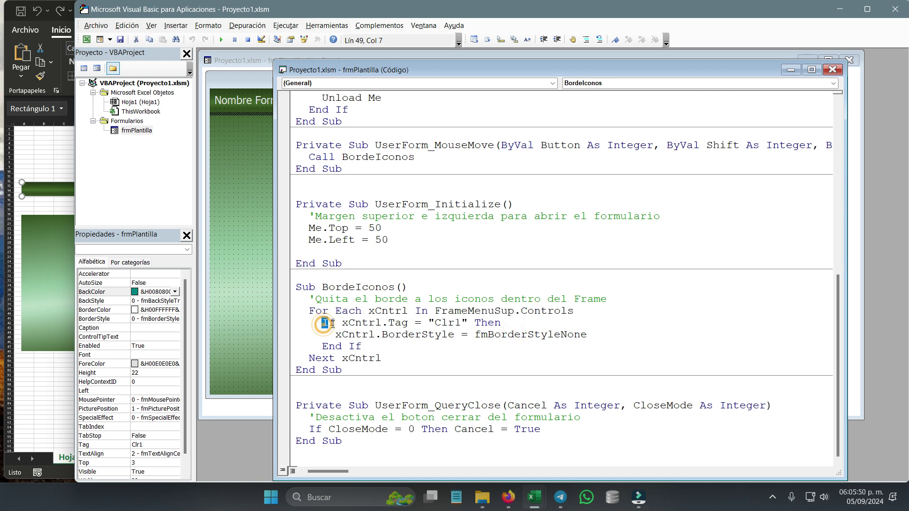
{"action": "double_click", "coordinate": [364, 323]}
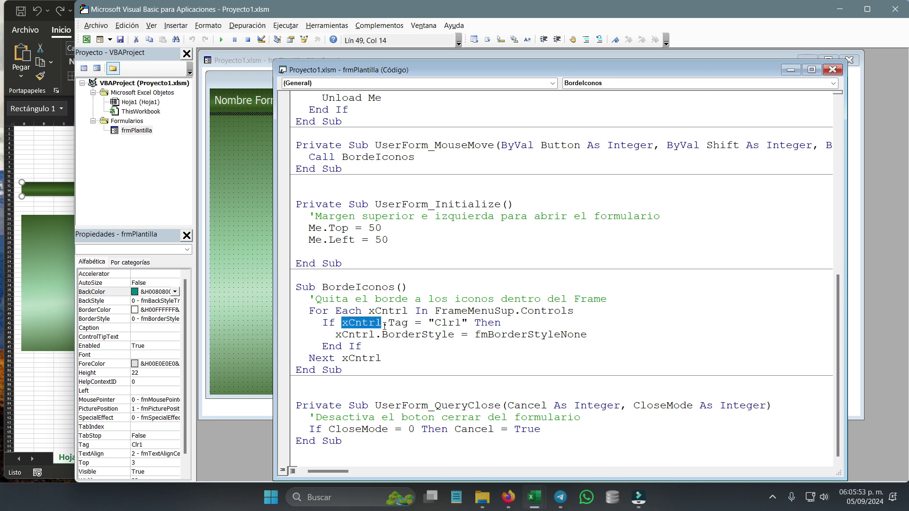
{"action": "double_click", "coordinate": [393, 324]}
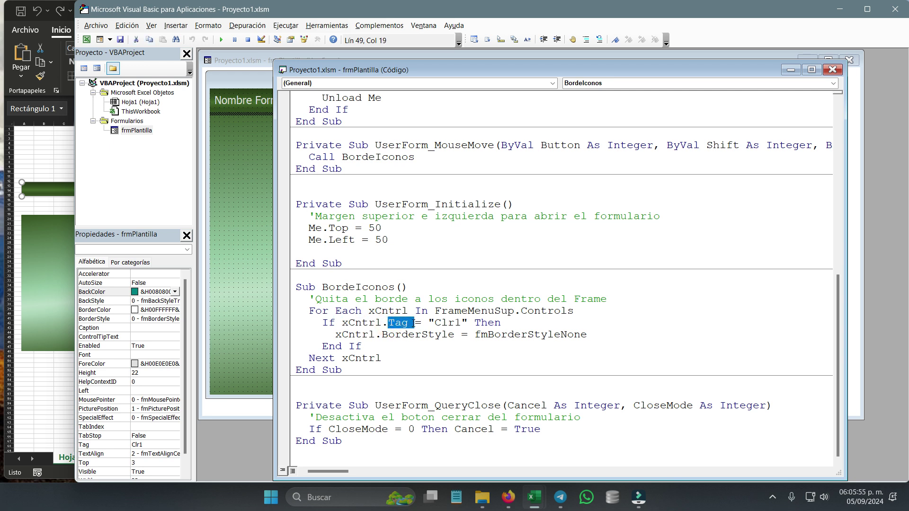
{"action": "left_click_drag", "start_coordinate": [433, 322], "coordinate": [463, 323]}
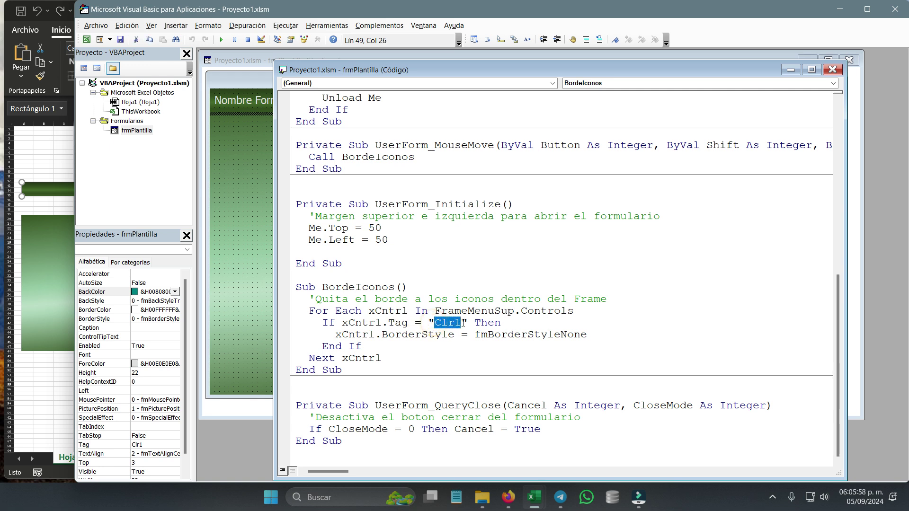
{"action": "double_click", "coordinate": [488, 323]}
{"action": "double_click", "coordinate": [355, 335]}
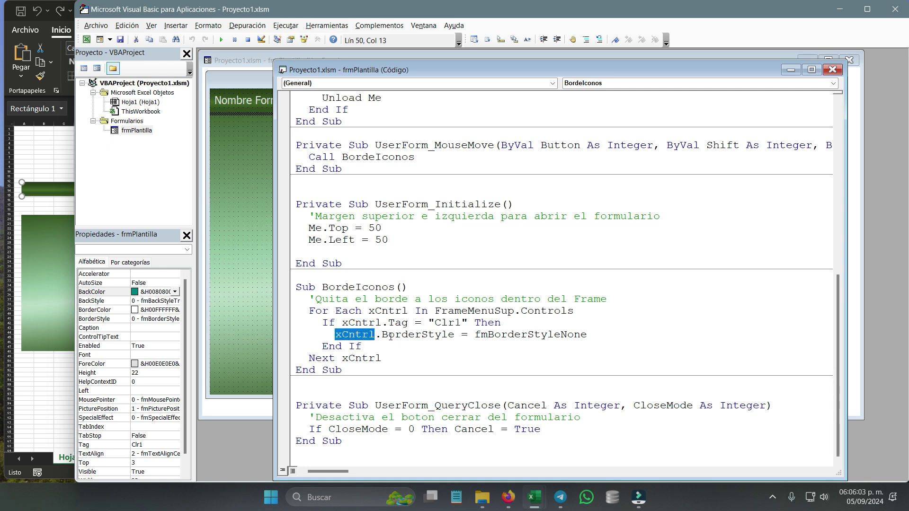
{"action": "mouse_move", "coordinate": [382, 335]}
{"action": "left_mouse_down"}
{"action": "mouse_move", "coordinate": [460, 335]}
{"action": "mouse_move", "coordinate": [451, 335]}
{"action": "left_mouse_up"}
{"action": "left_click", "coordinate": [494, 340]}
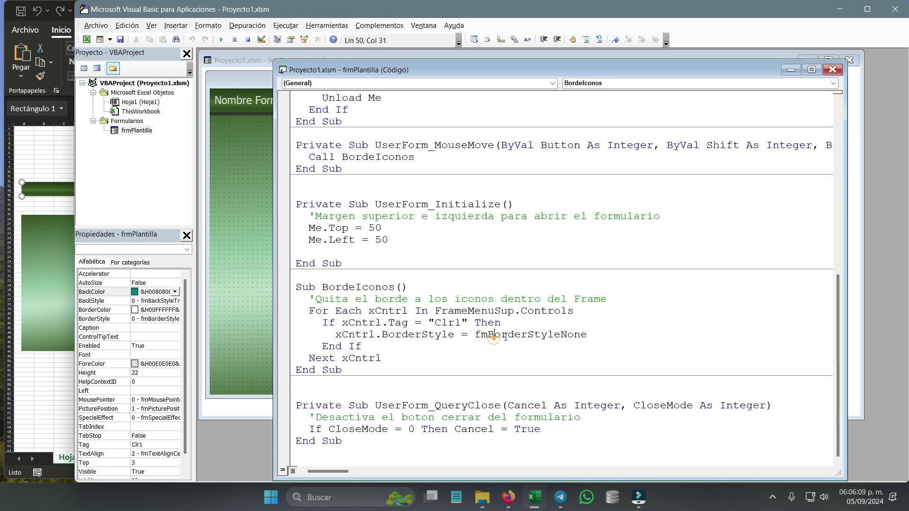
{"action": "left_click", "coordinate": [561, 335]}
{"action": "left_click_drag", "start_coordinate": [561, 335], "coordinate": [587, 335]}
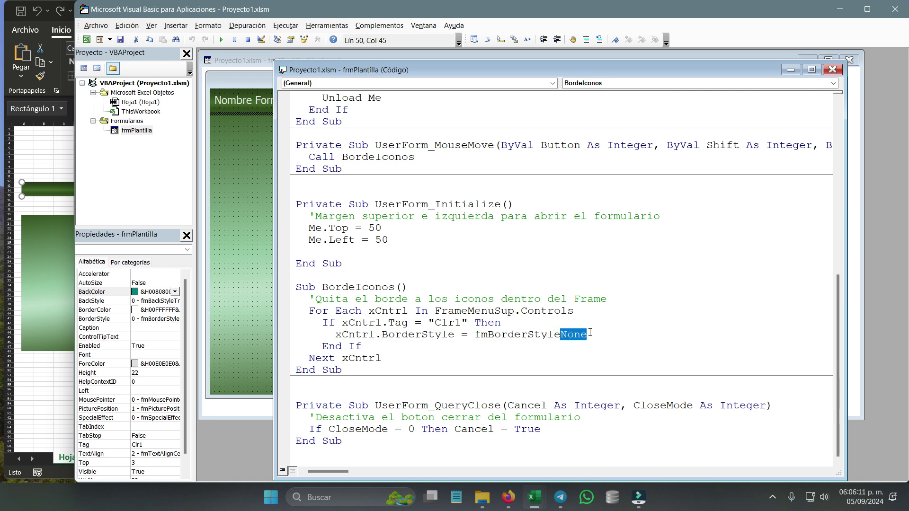
{"action": "left_click", "coordinate": [265, 217]}
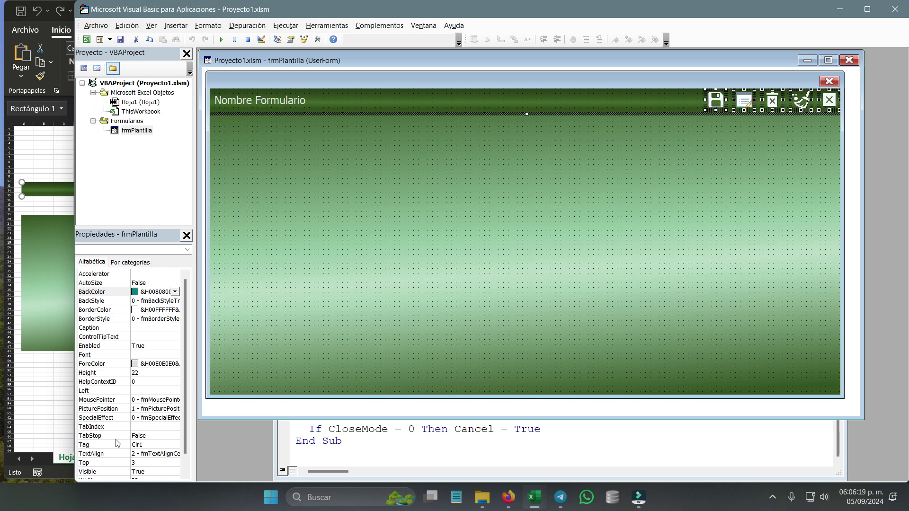
{"action": "double_click", "coordinate": [142, 445]}
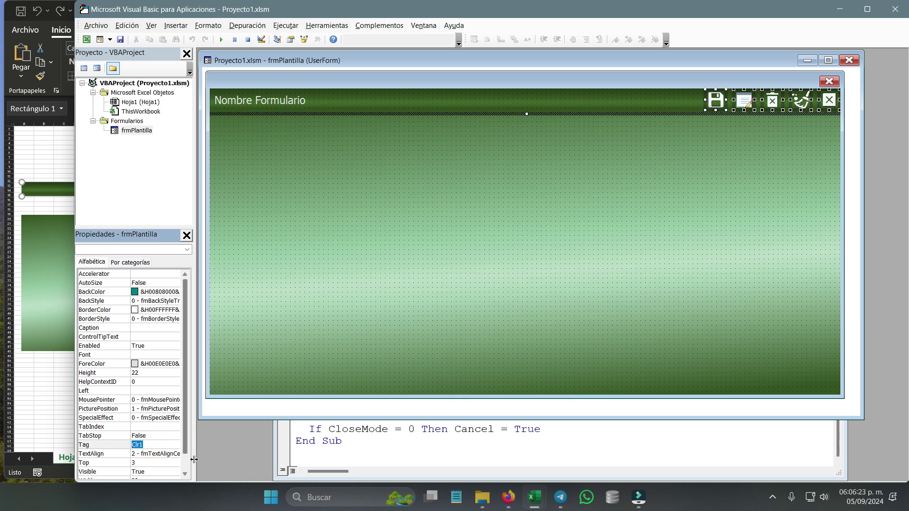
{"action": "left_click", "coordinate": [376, 463]}
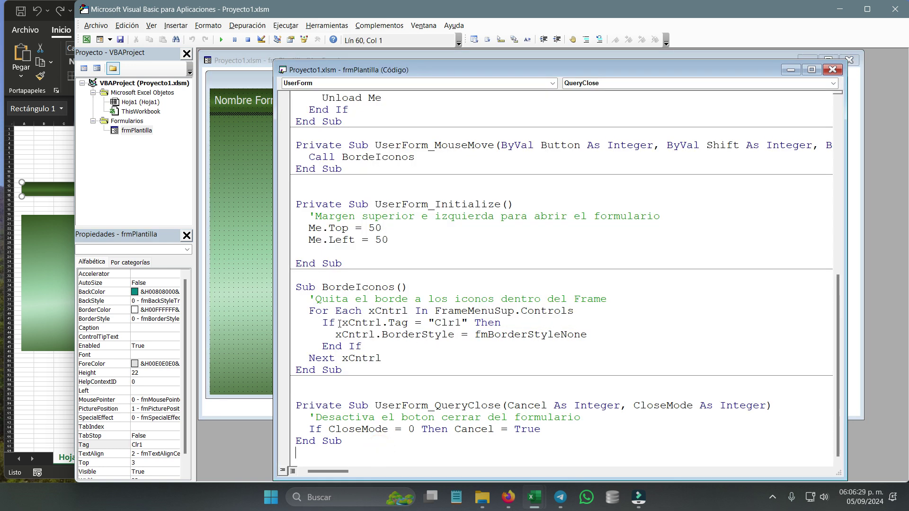
{"action": "left_click_drag", "start_coordinate": [339, 324], "coordinate": [501, 324]}
{"action": "left_click", "coordinate": [361, 332]}
{"action": "left_click_drag", "start_coordinate": [336, 335], "coordinate": [590, 333]}
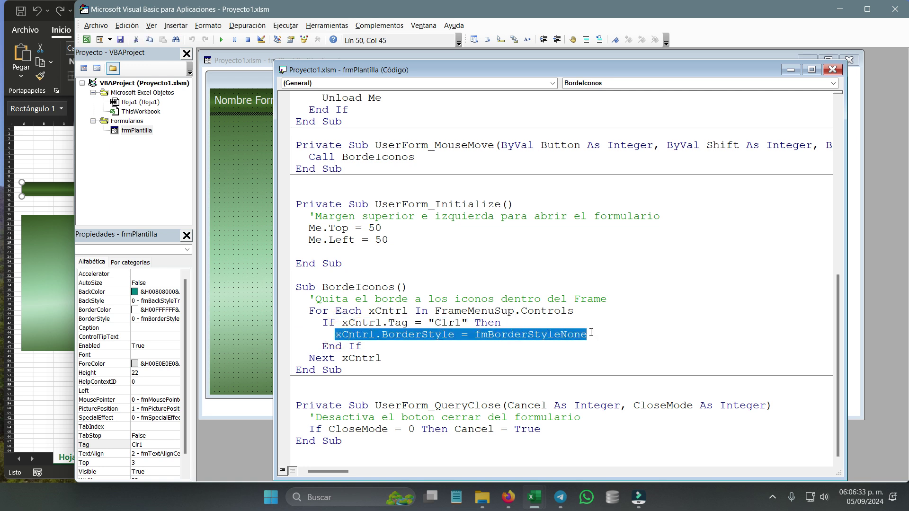
{"action": "left_click", "coordinate": [235, 183]}
{"action": "left_click", "coordinate": [672, 188]}
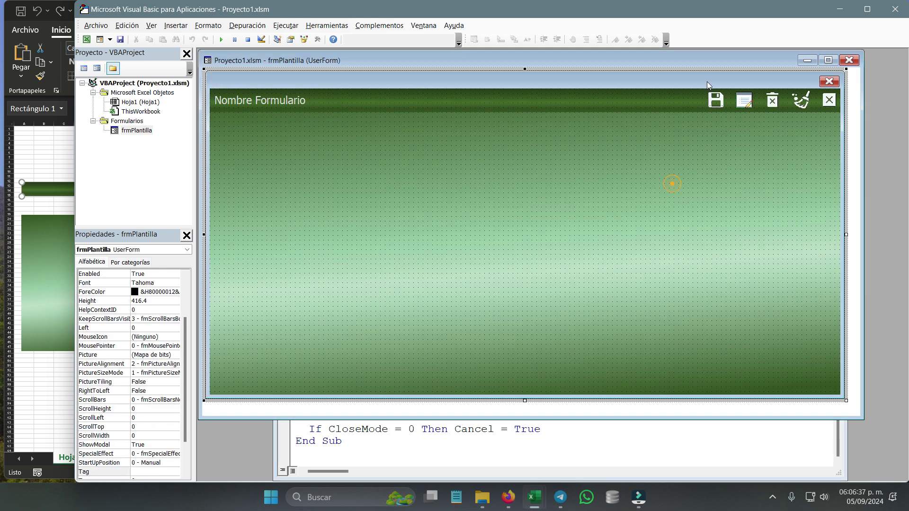
{"action": "left_click", "coordinate": [717, 102]}
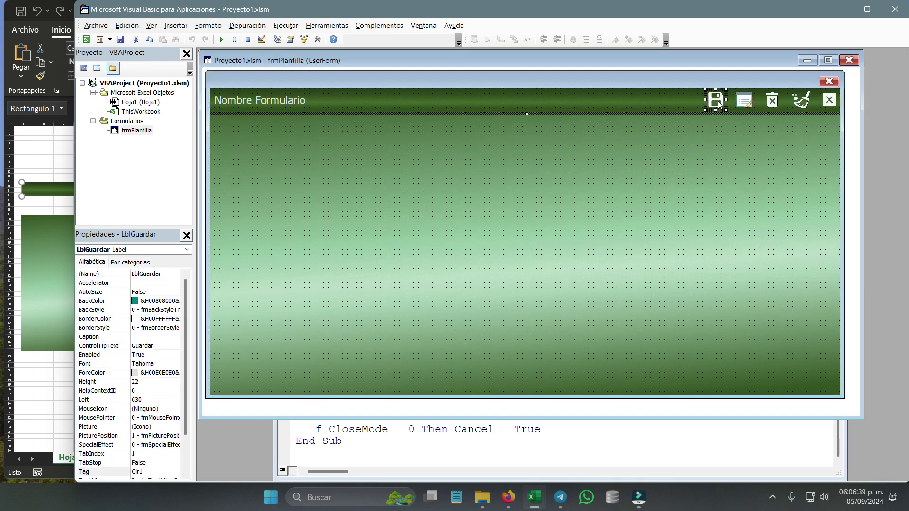
{"action": "double_click", "coordinate": [719, 105]}
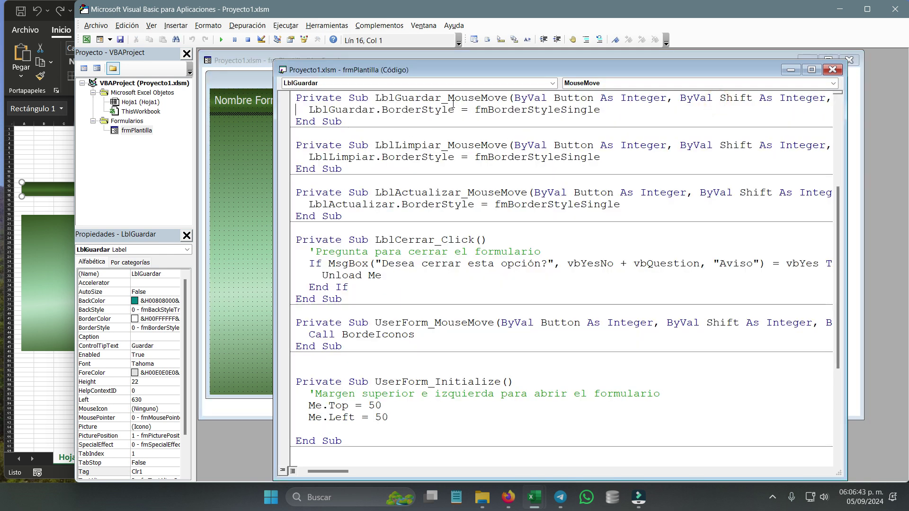
{"action": "left_click_drag", "start_coordinate": [448, 98], "coordinate": [508, 98]}
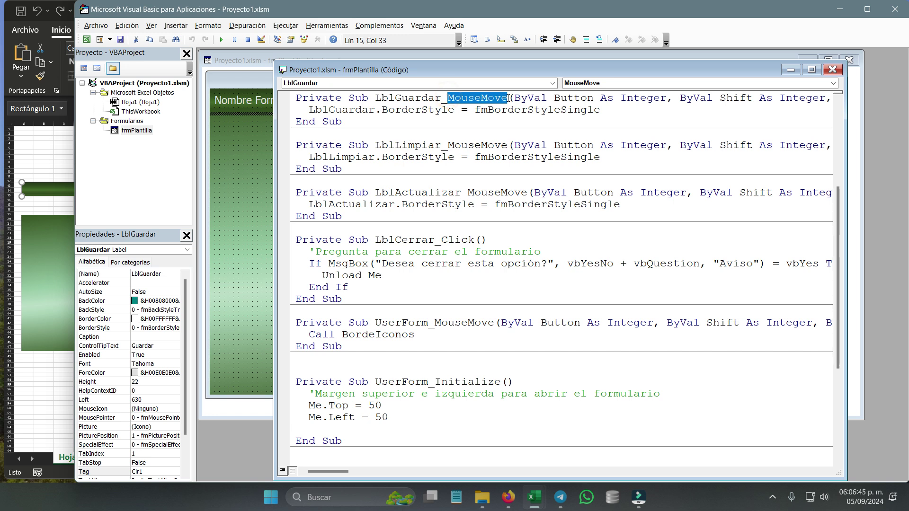
{"action": "left_click", "coordinate": [519, 108]}
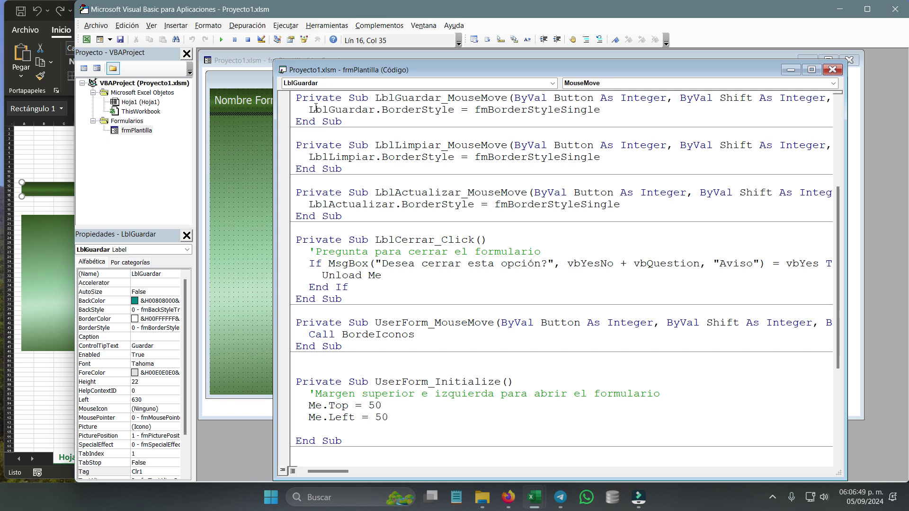
{"action": "left_click_drag", "start_coordinate": [310, 109], "coordinate": [454, 109]}
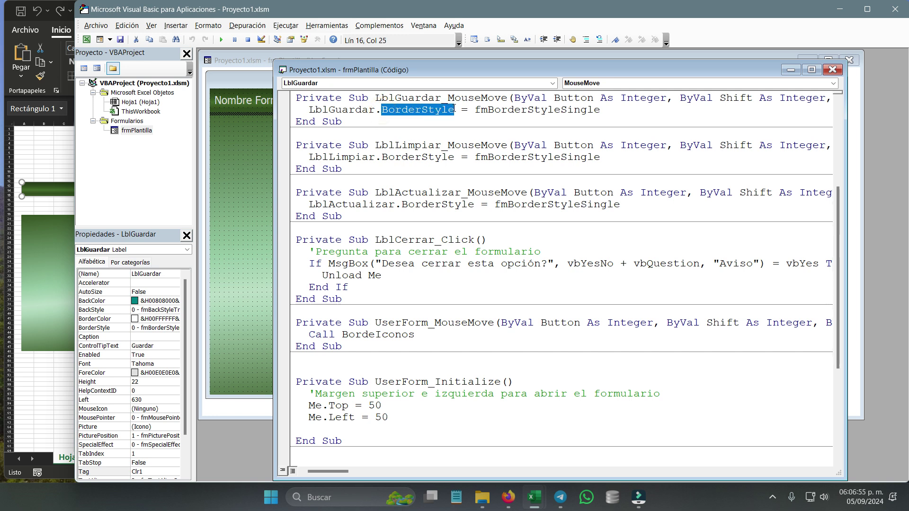
{"action": "left_click_drag", "start_coordinate": [474, 110], "coordinate": [604, 111]}
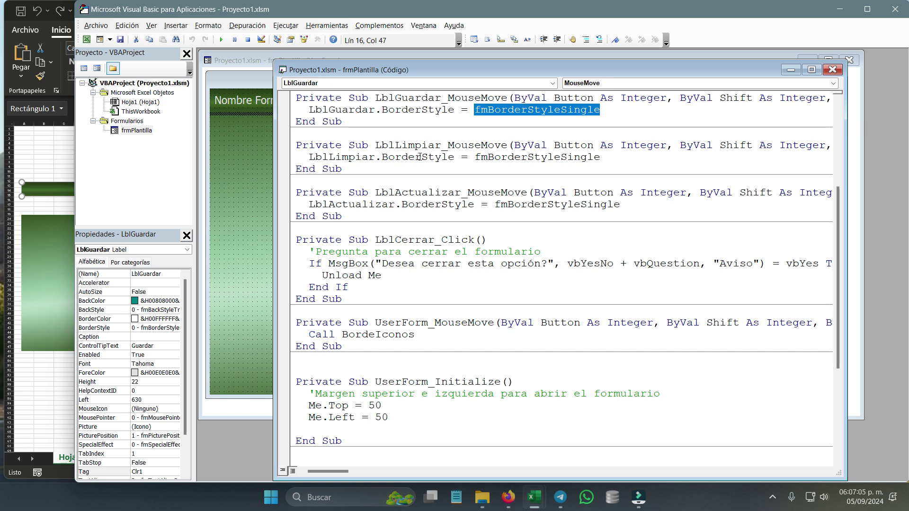
{"action": "left_click_drag", "start_coordinate": [309, 156], "coordinate": [600, 157]}
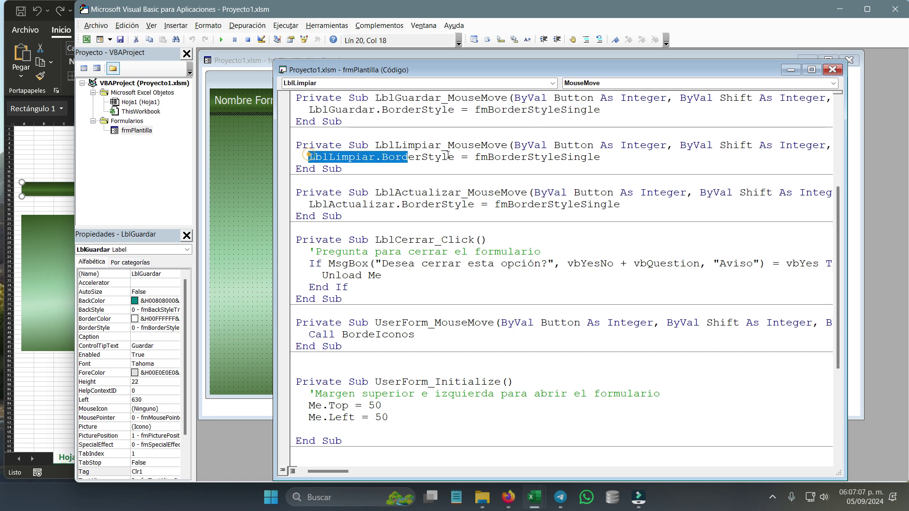
{"action": "left_click_drag", "start_coordinate": [309, 205], "coordinate": [621, 205]}
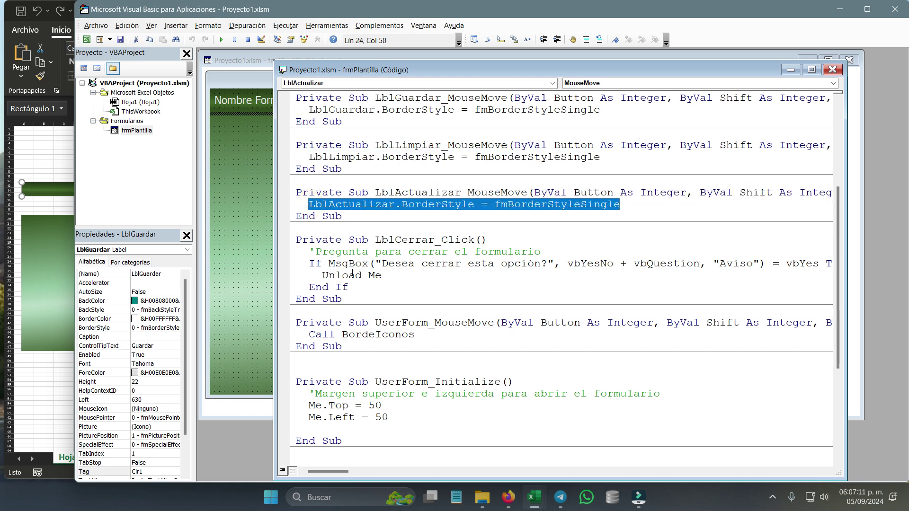
{"action": "left_click", "coordinate": [241, 160]}
{"action": "left_click", "coordinate": [826, 100]}
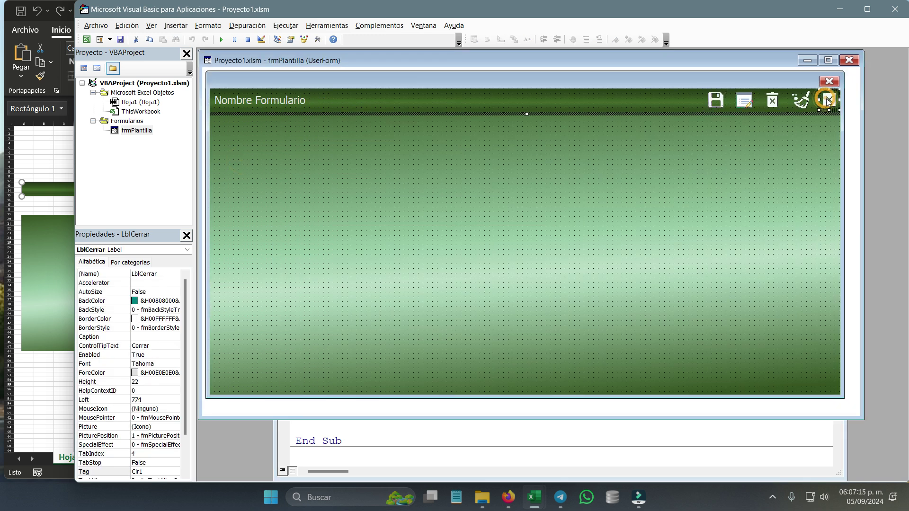
Review the close icon's Click code, with its confirmation MsgBox and Unload Me, then show the design
{"action": "double_click", "coordinate": [826, 100]}
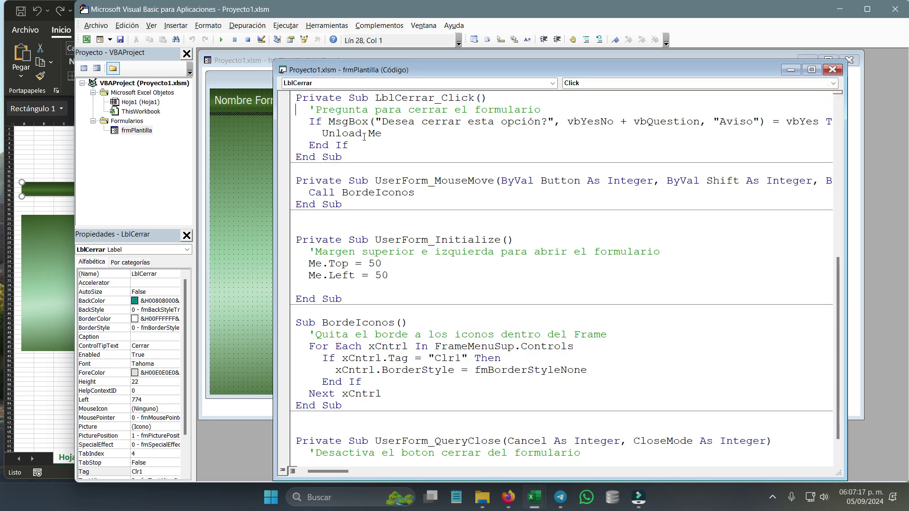
{"action": "double_click", "coordinate": [444, 98]}
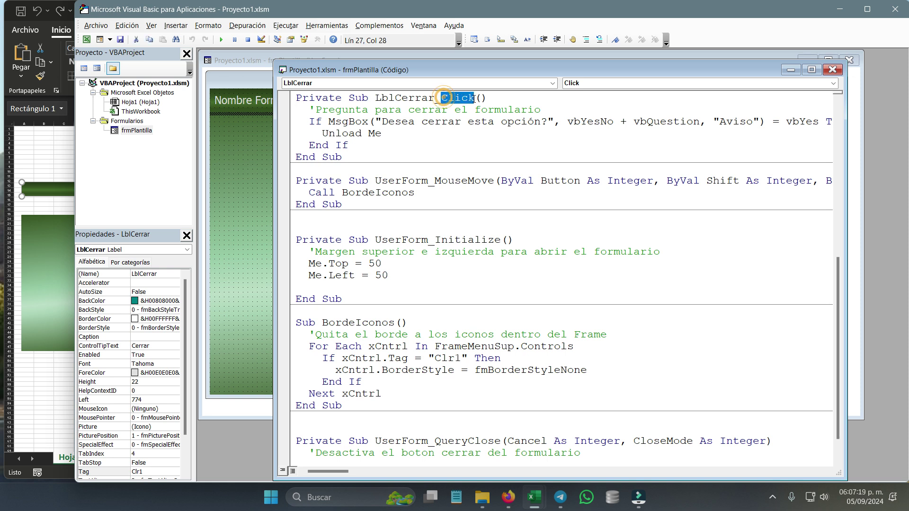
{"action": "left_click", "coordinate": [355, 122]}
{"action": "left_click_drag", "start_coordinate": [309, 122], "coordinate": [546, 122]}
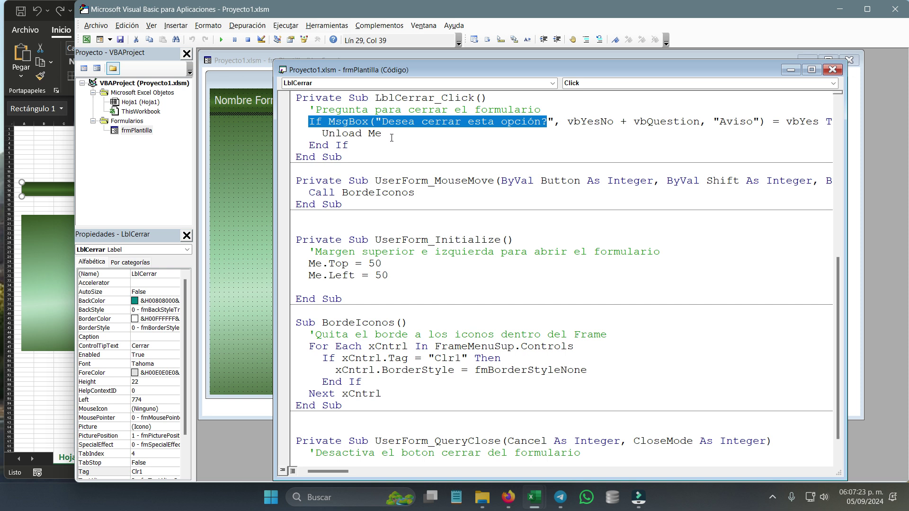
{"action": "left_click_drag", "start_coordinate": [384, 134], "coordinate": [323, 134]}
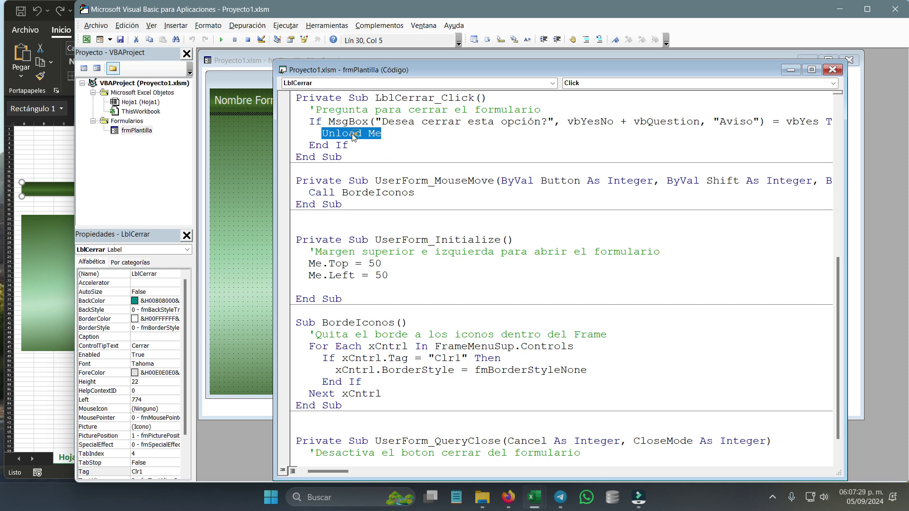
{"action": "left_click", "coordinate": [392, 136]}
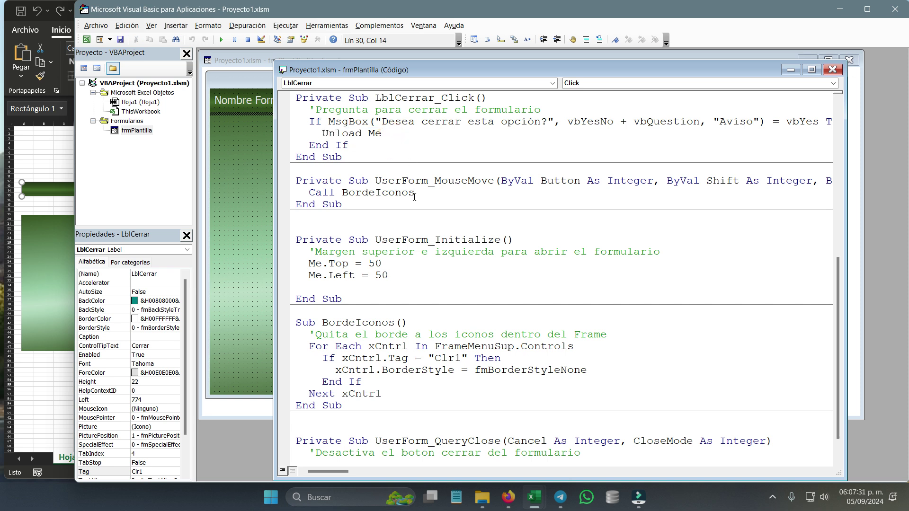
{"action": "left_click", "coordinate": [237, 243]}
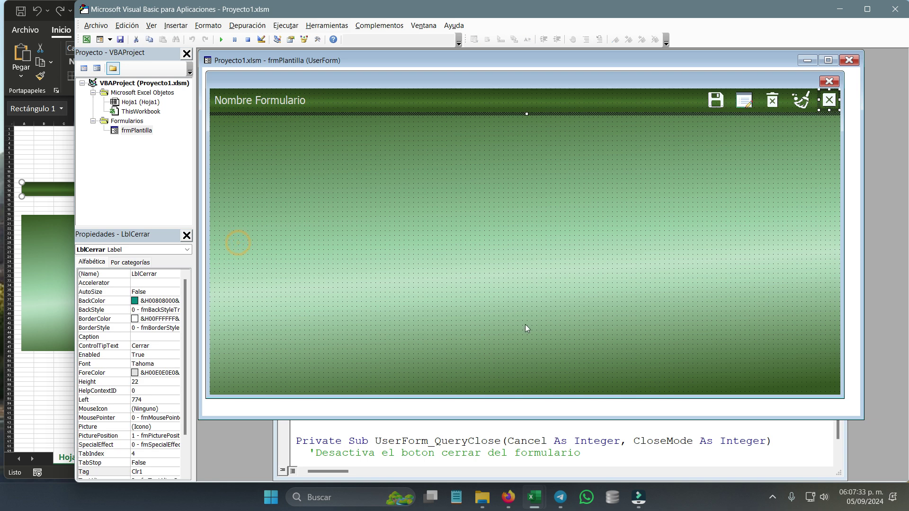
Run the green frmPlantilla form and drag it around the screen to test it
{"action": "left_click", "coordinate": [220, 39]}
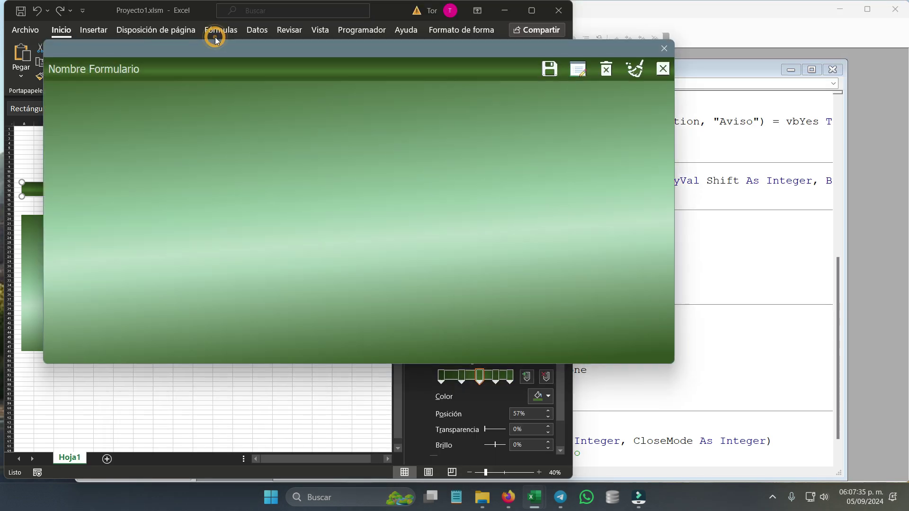
{"action": "left_click_drag", "start_coordinate": [282, 49], "coordinate": [373, 99]}
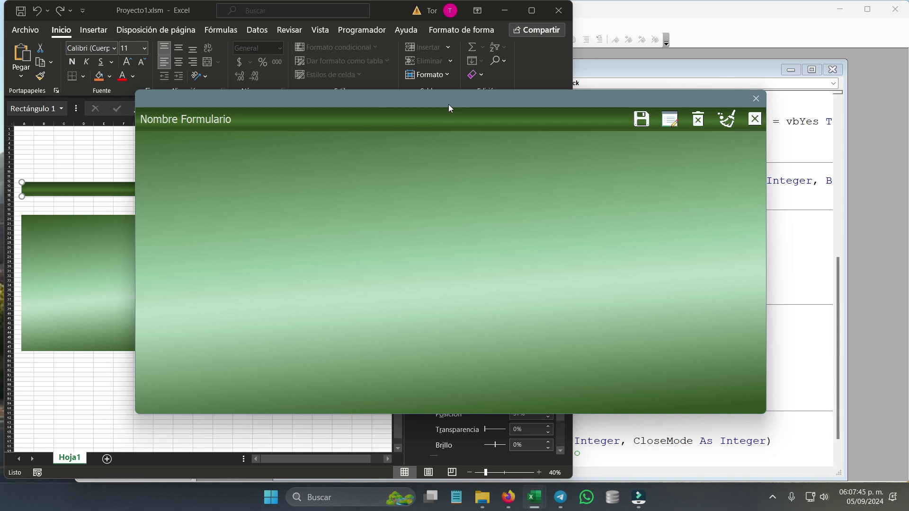
{"action": "left_click_drag", "start_coordinate": [449, 108], "coordinate": [407, 68]}
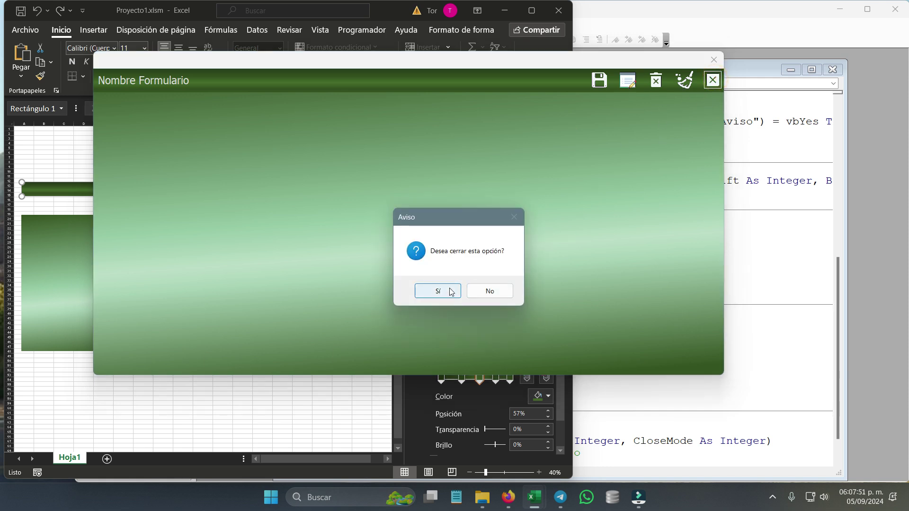
Close the running form by answering Sí in the Aviso prompt, then reselect the frmPlantilla design
{"action": "left_click", "coordinate": [450, 291]}
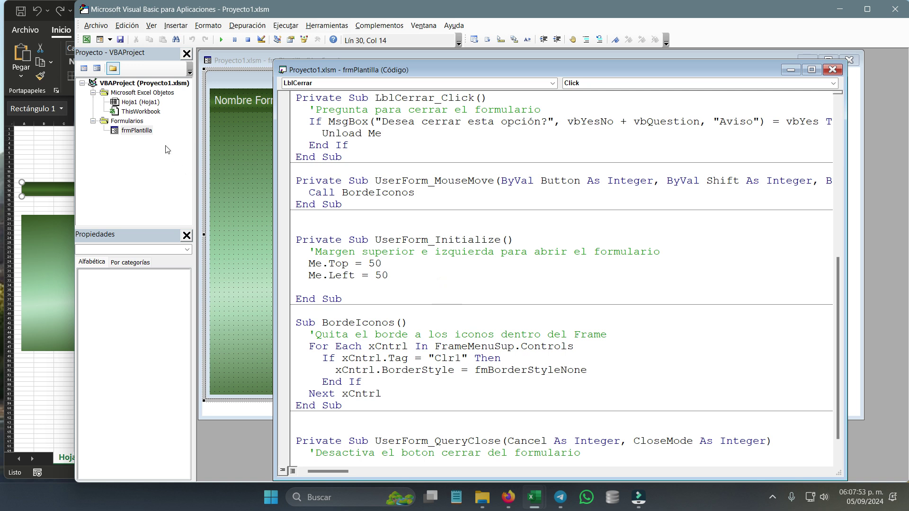
{"action": "left_click", "coordinate": [138, 130]}
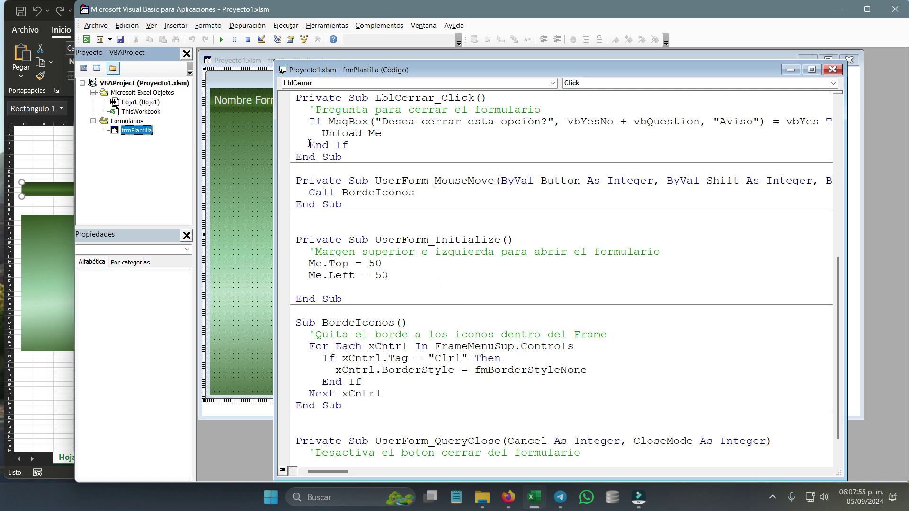
{"action": "left_click", "coordinate": [857, 63]}
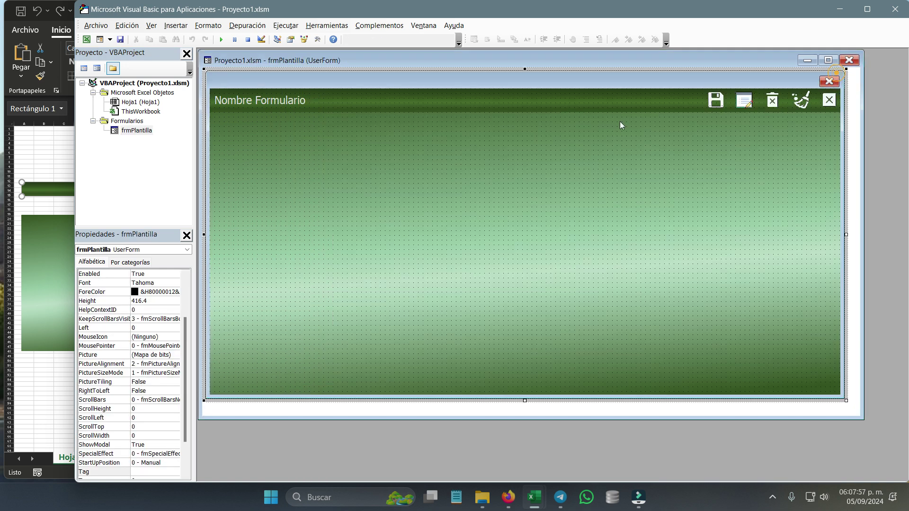
Export frmPlantilla as frmPlantilla.frm into Descargas, replacing the existing file
{"action": "left_click", "coordinate": [145, 131]}
{"action": "right_click", "coordinate": [145, 132]}
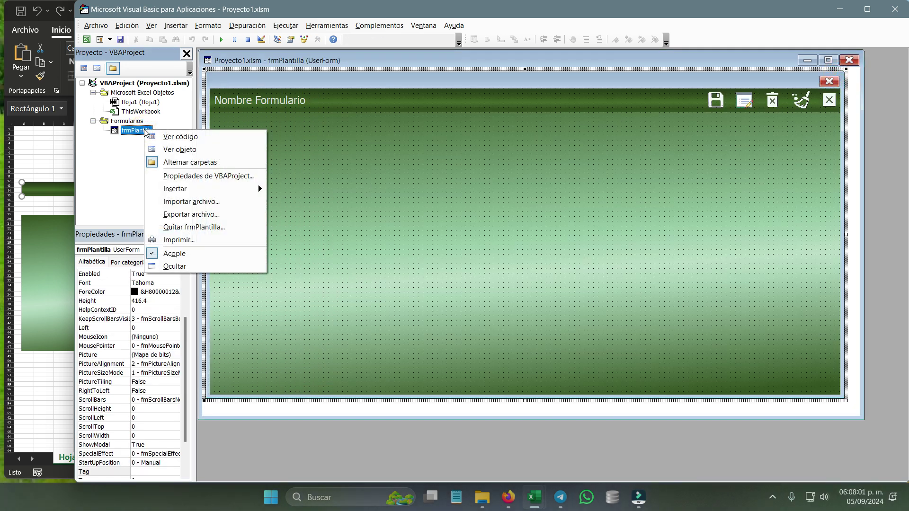
{"action": "left_click", "coordinate": [193, 216]}
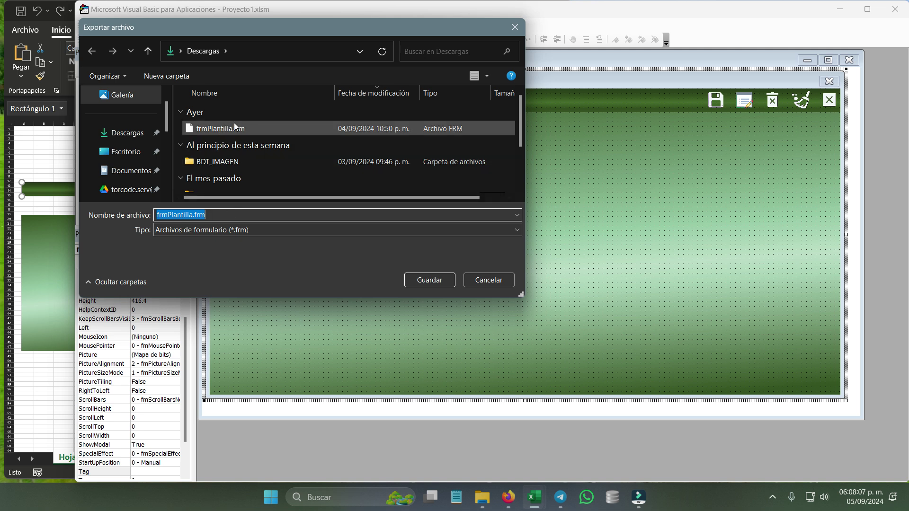
{"action": "left_click", "coordinate": [430, 280]}
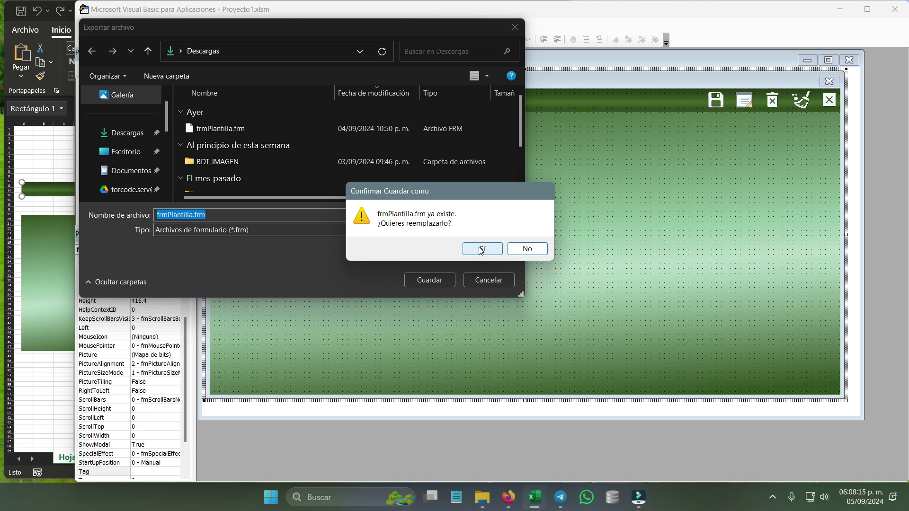
{"action": "left_click", "coordinate": [480, 249]}
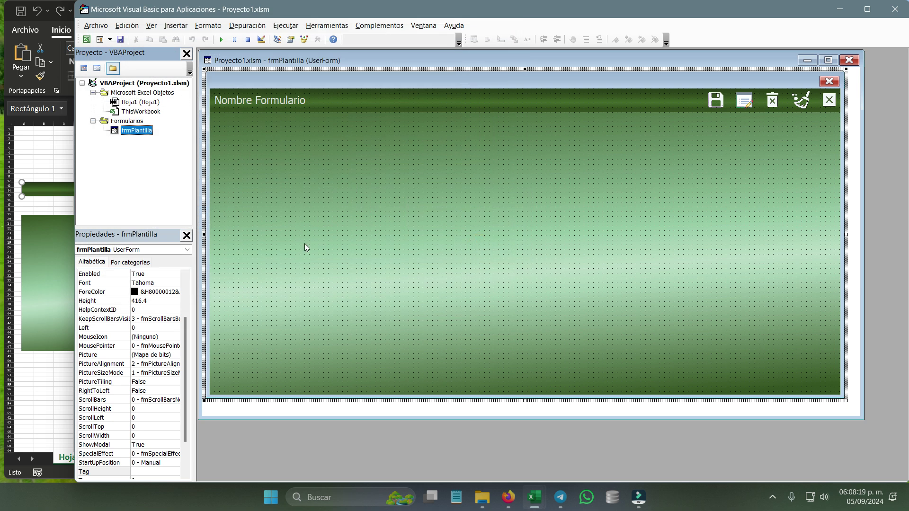
{"action": "left_click", "coordinate": [190, 292]}
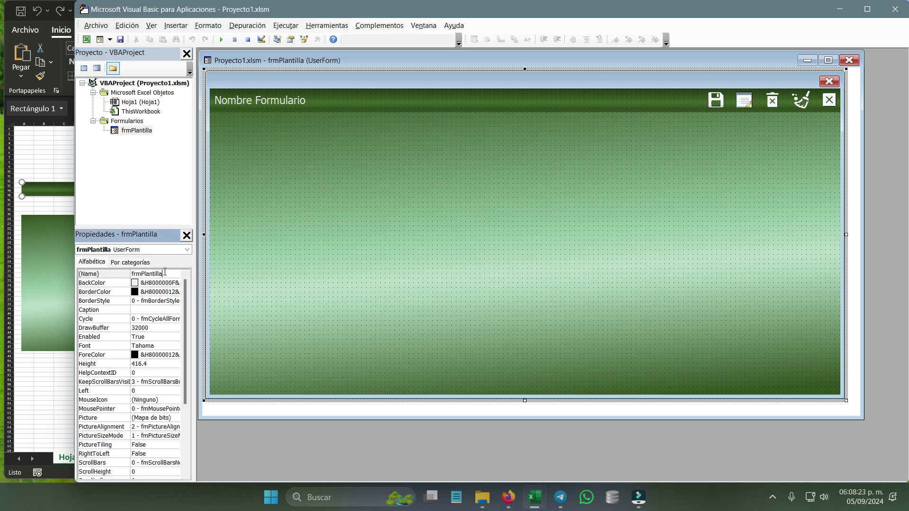
Replace 'Plantilla' with 'Clientes' in the form's (Name) property, making it frmClientes
{"action": "left_click_drag", "start_coordinate": [160, 273], "coordinate": [146, 275]}
{"action": "left_click", "coordinate": [146, 274]}
{"action": "left_click_drag", "start_coordinate": [144, 274], "coordinate": [167, 275]}
{"action": "type", "text": "Clientes"}
{"action": "key", "text": "Return"}
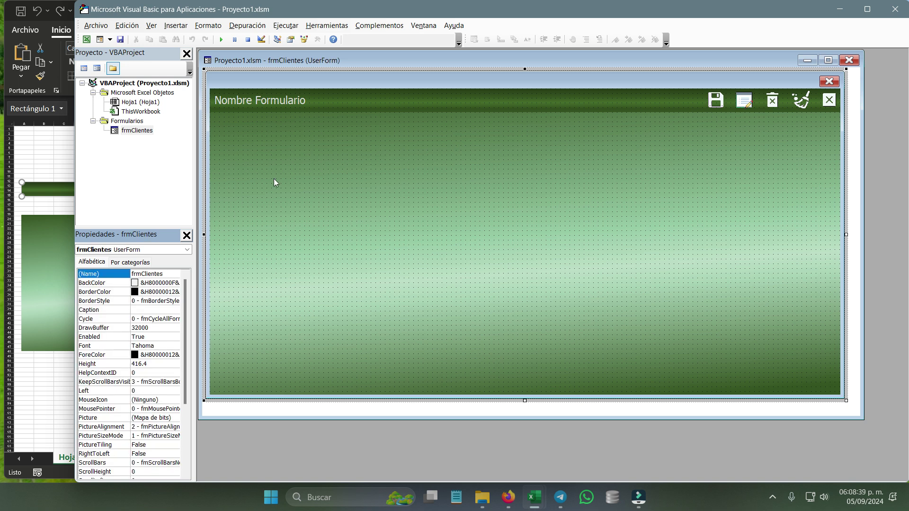
{"action": "left_click", "coordinate": [274, 178]}
{"action": "left_click", "coordinate": [142, 132]}
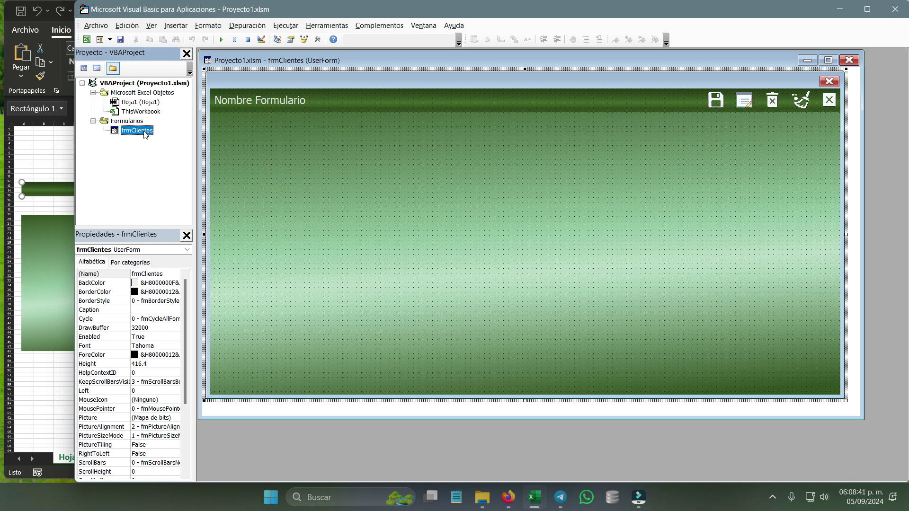
{"action": "left_click", "coordinate": [259, 130]}
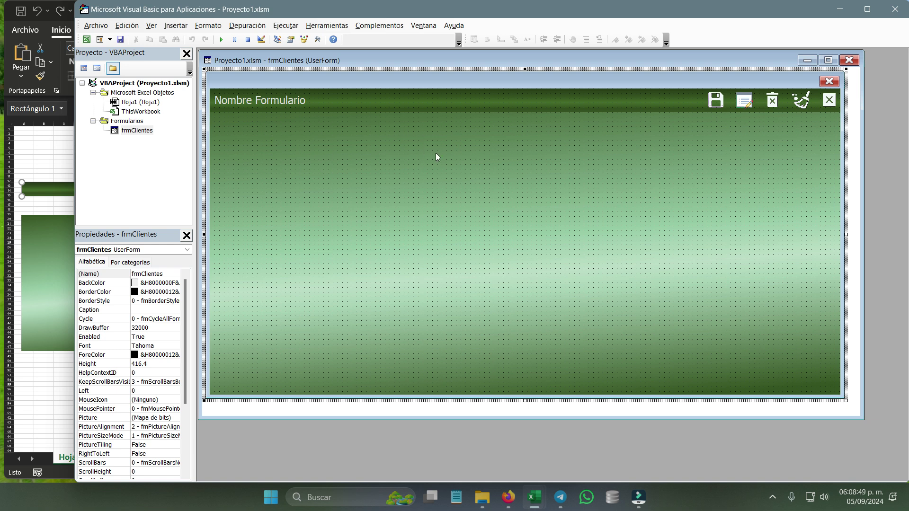
Import frmPlantilla.frm from Descargas into the project via Importar archivo on frmClientes
{"action": "right_click", "coordinate": [138, 132]}
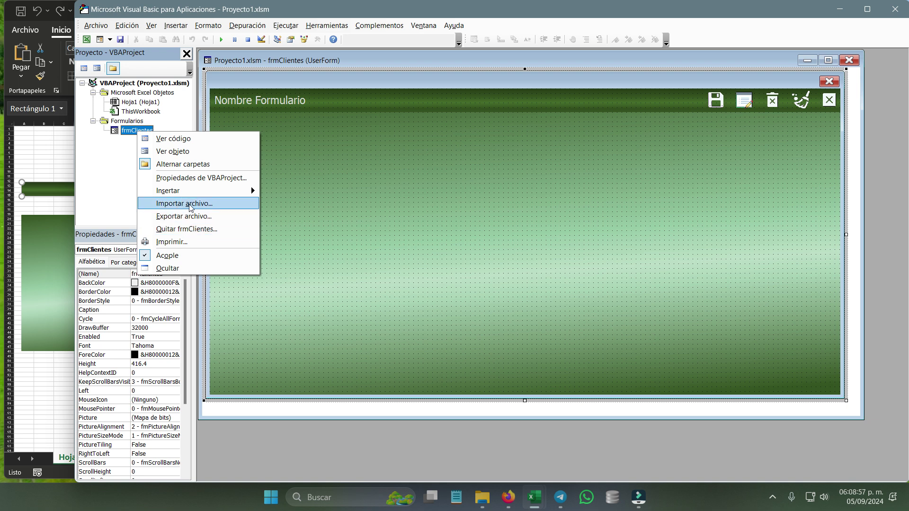
{"action": "left_click", "coordinate": [190, 205]}
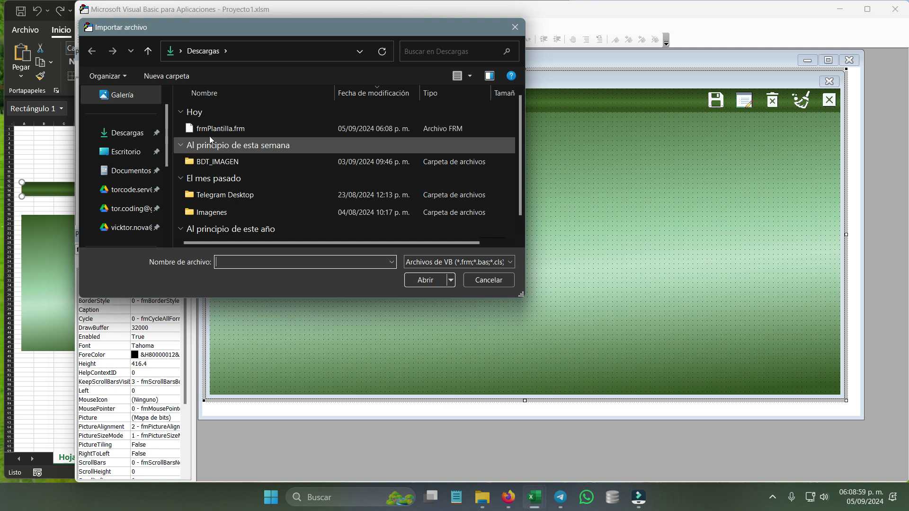
{"action": "left_click", "coordinate": [209, 130]}
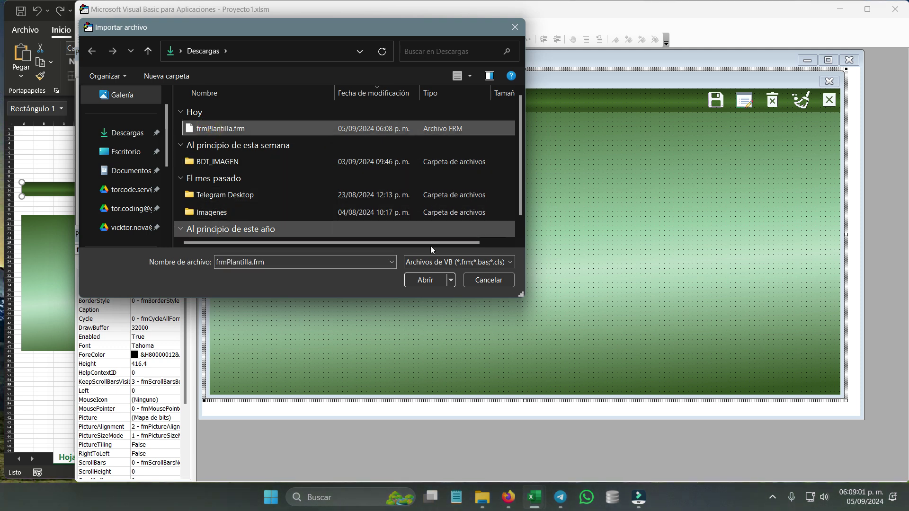
{"action": "left_click", "coordinate": [428, 283]}
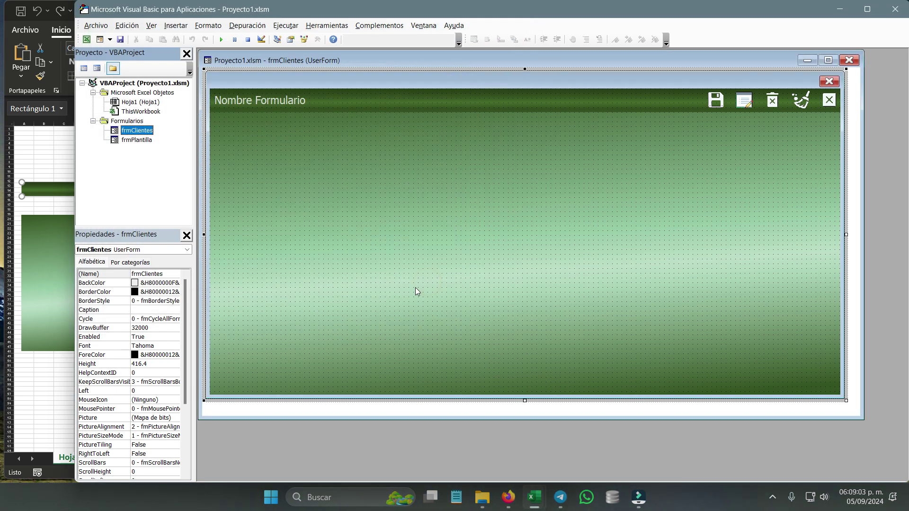
{"action": "left_click", "coordinate": [137, 140]}
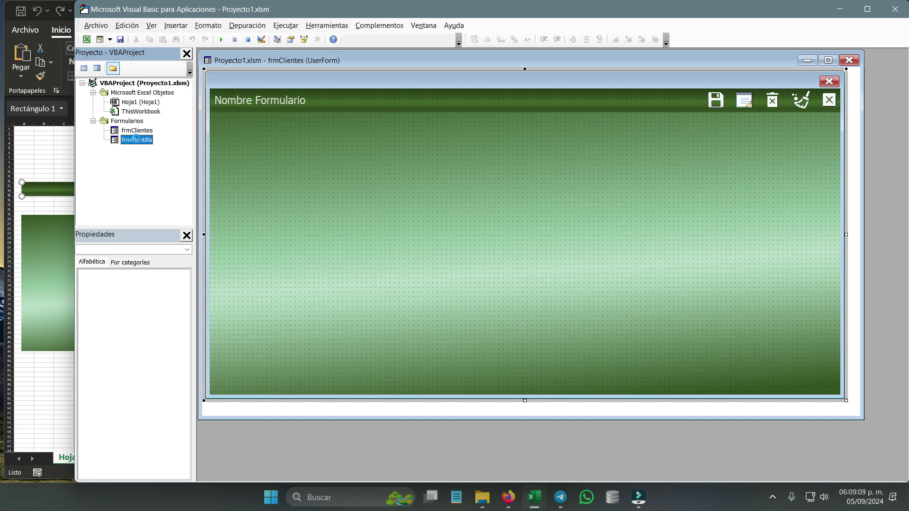
Open the imported frmPlantilla design and reposition and enlarge its window
{"action": "double_click", "coordinate": [137, 140]}
{"action": "left_click_drag", "start_coordinate": [549, 196], "coordinate": [440, 169]}
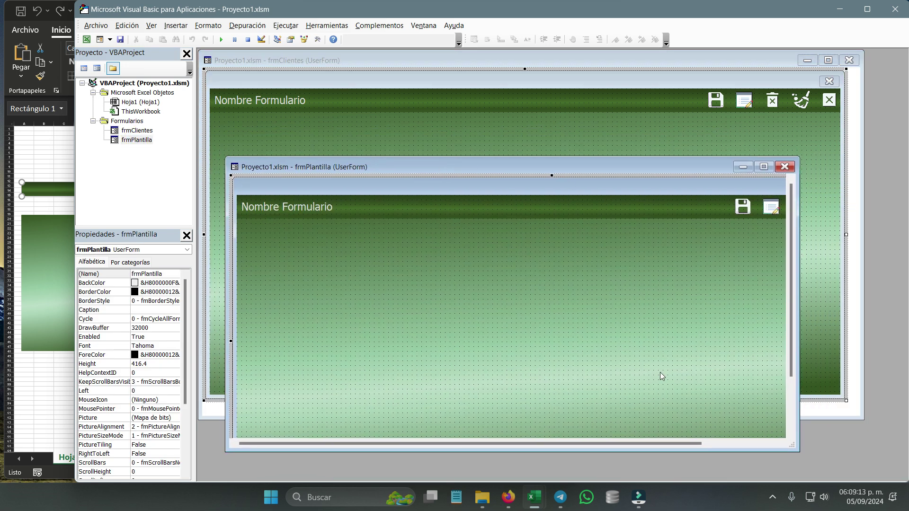
{"action": "left_click_drag", "start_coordinate": [795, 451], "coordinate": [894, 481]}
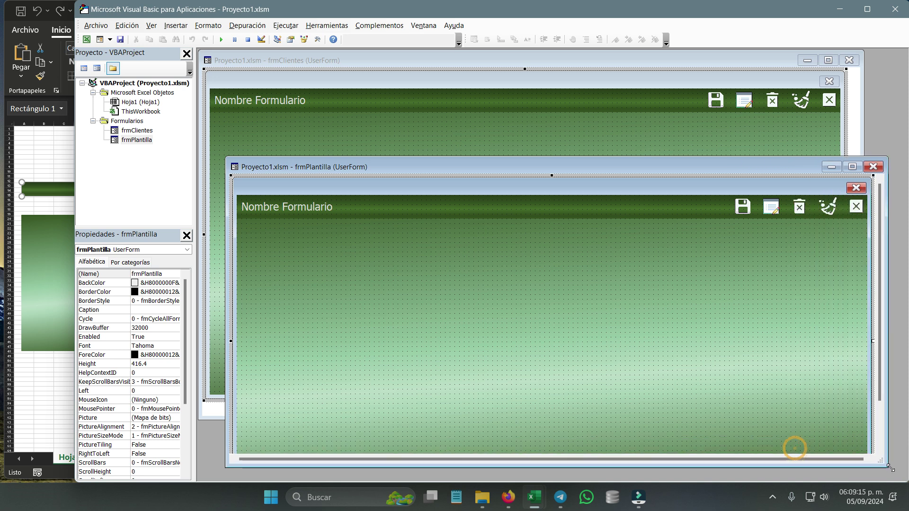
{"action": "left_click_drag", "start_coordinate": [448, 166], "coordinate": [453, 125]}
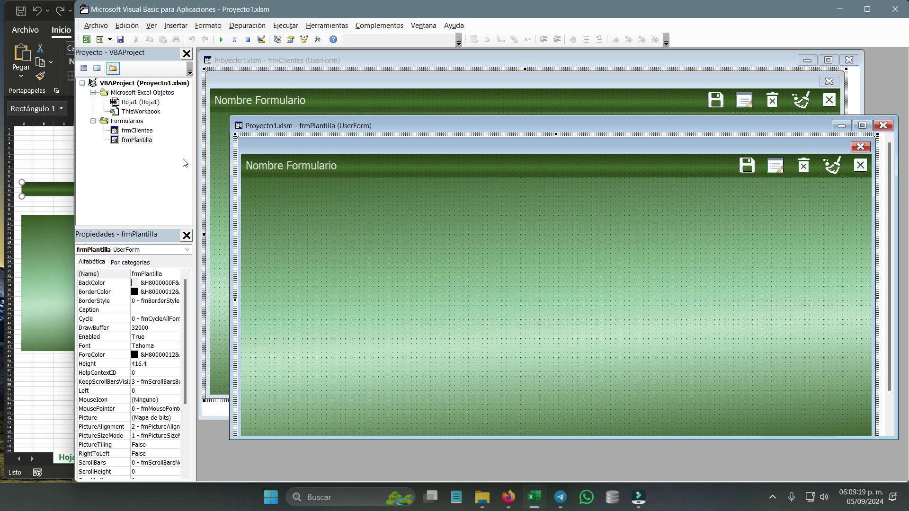
Replace 'Plantilla' with 'Proveedores' in the (Name) property, making it frmProveedores
{"action": "left_click", "coordinate": [140, 142]}
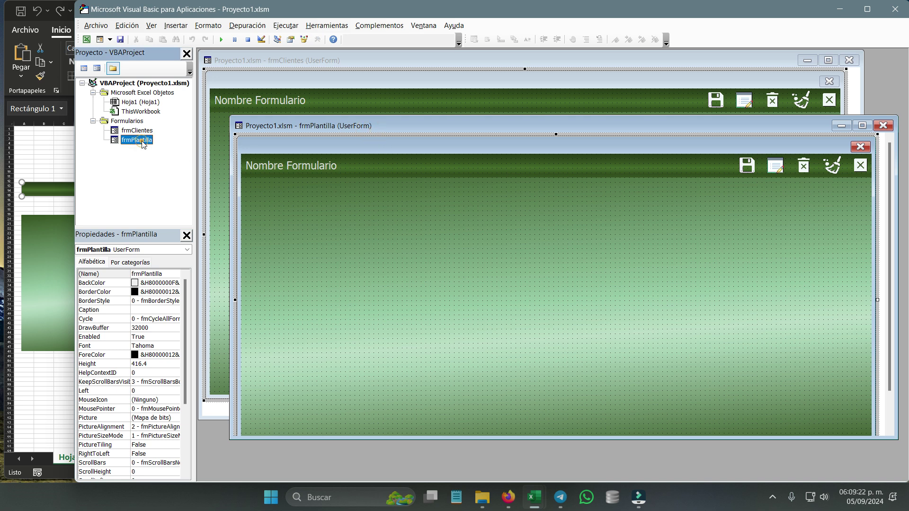
{"action": "left_click", "coordinate": [163, 274]}
{"action": "left_click_drag", "start_coordinate": [163, 273], "coordinate": [142, 275]}
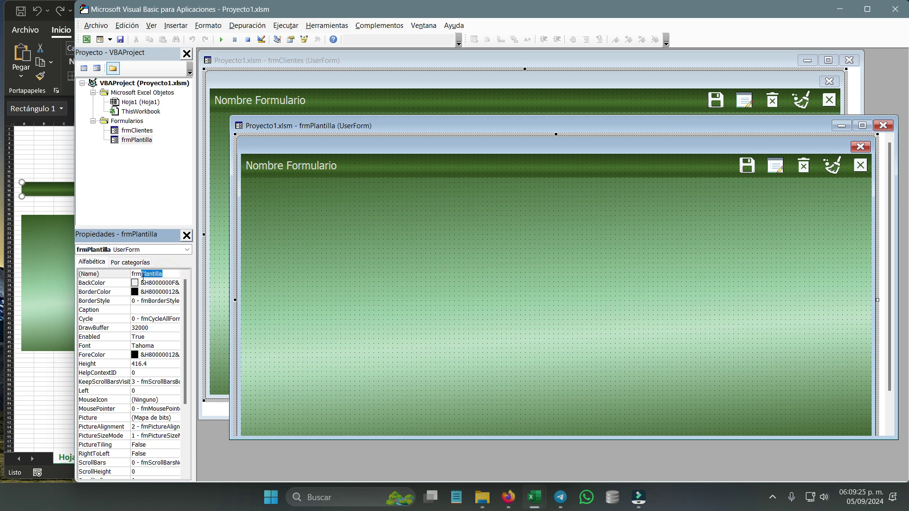
{"action": "type", "text": "Proveedores"}
{"action": "key", "text": "Return"}
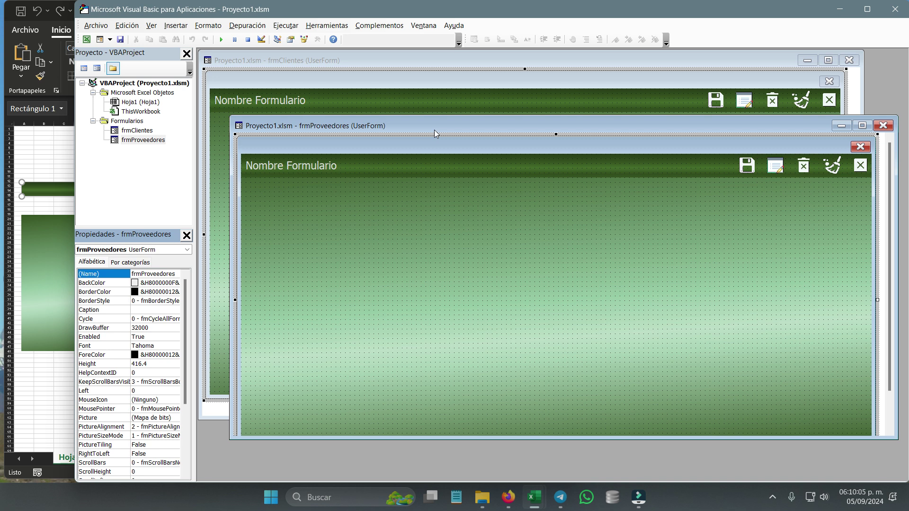
Bring the frmClientes designer window in front of frmProveedores
{"action": "left_click", "coordinate": [434, 72]}
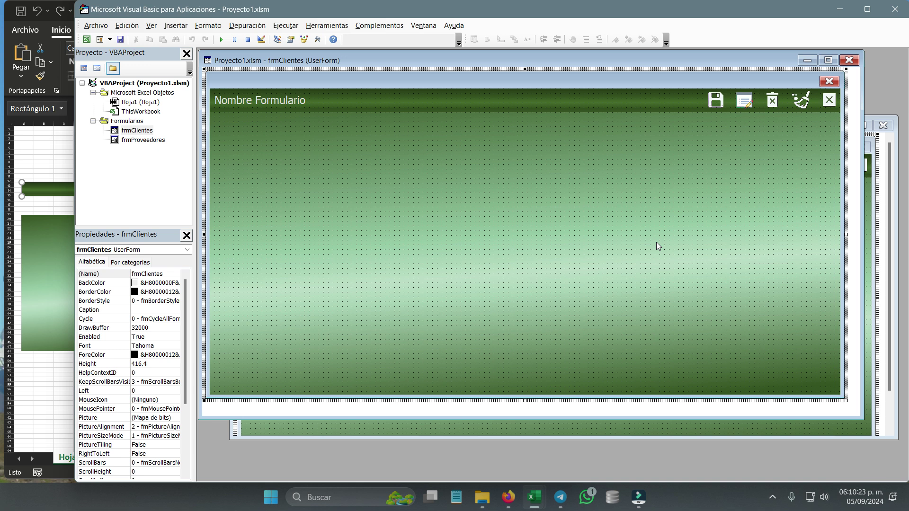
{"action": "left_click", "coordinate": [525, 80]}
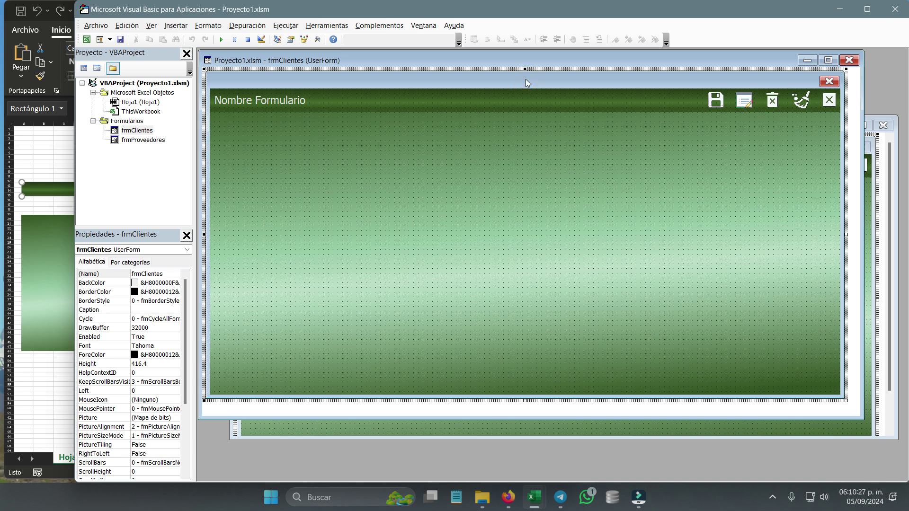